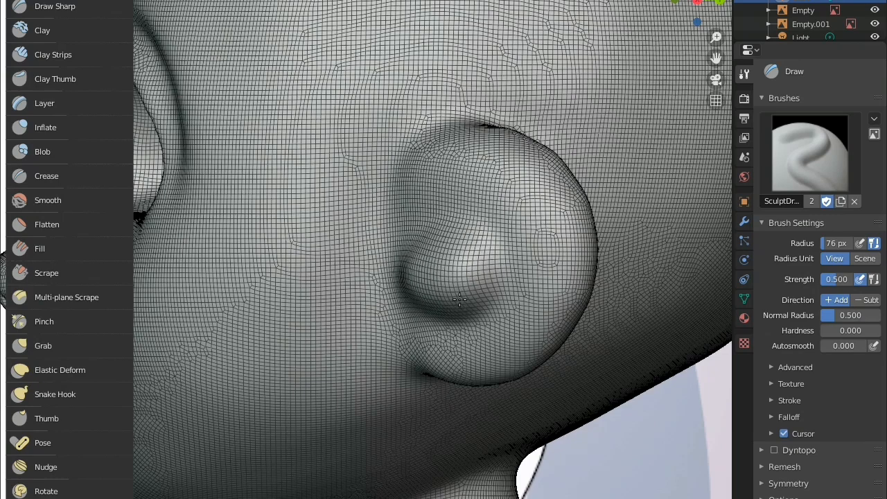
# Smooth the bump inside the ear and carve curved grooves around it with Draw Sharp in Subtract mode, radius 76 px, strength 0.856
pyautogui.click(48, 200)
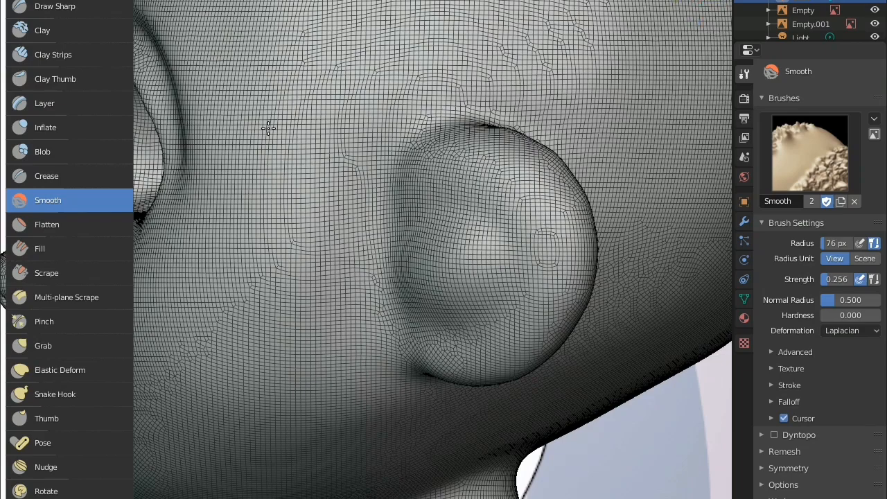
pyautogui.click(83, 6)
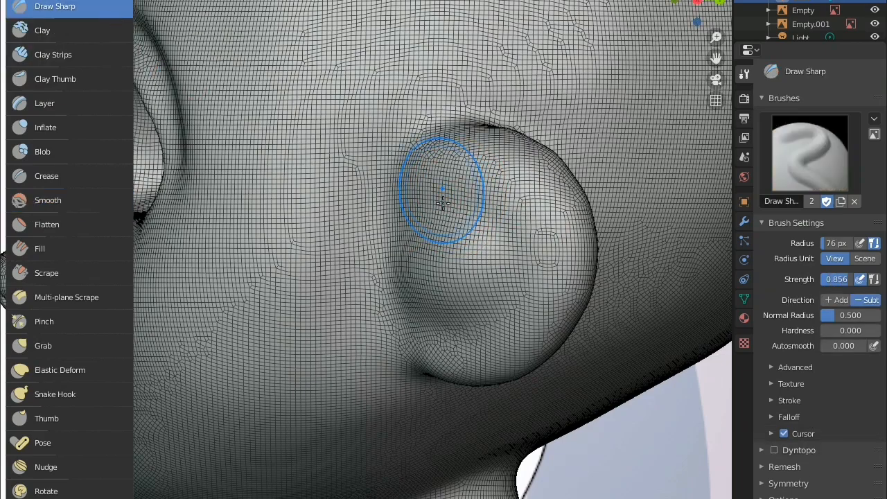
pyautogui.moveTo(446, 191); pyautogui.dragTo(476, 206)
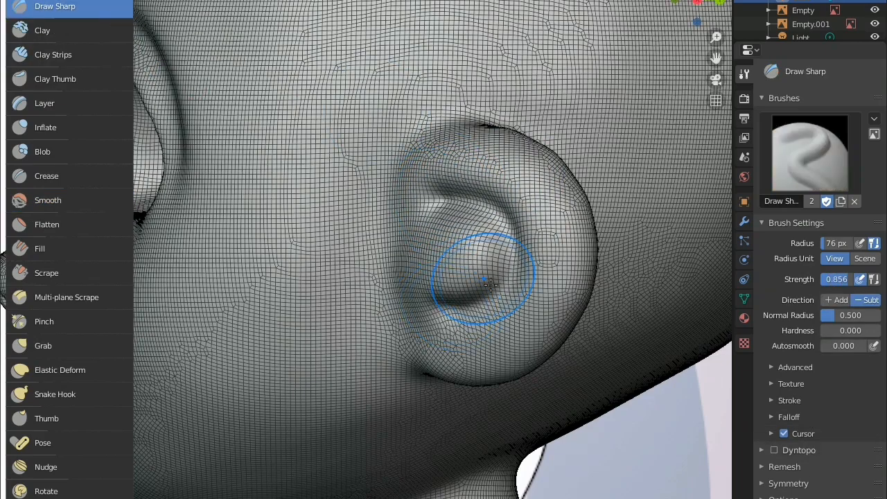
pyautogui.scroll(-5, 527, 287)
pyautogui.scroll(5, 436, 250)
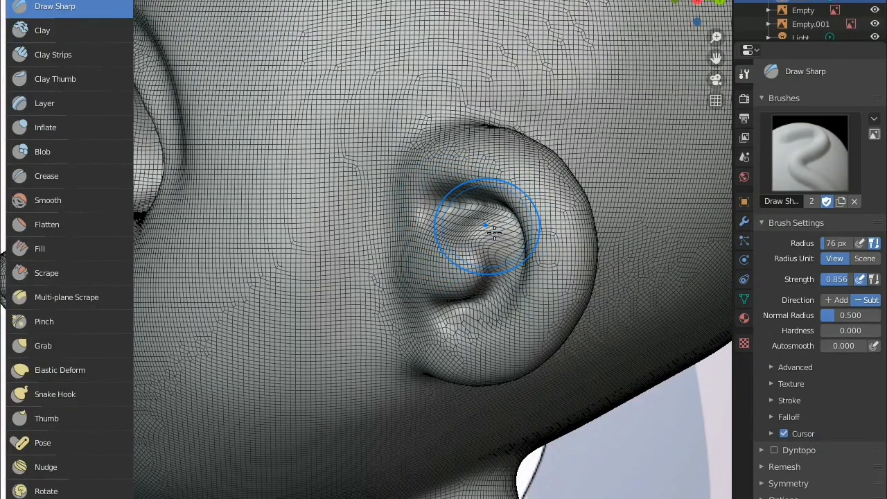
# Use the Grab brush at radius 144 px to pull the ear's central bump inward toward the head
pyautogui.moveTo(515, 262)
pyautogui.mouseDown(button='middle')
pyautogui.moveTo(523, 319)
pyautogui.moveTo(493, 277)
pyautogui.mouseUp(button='middle')
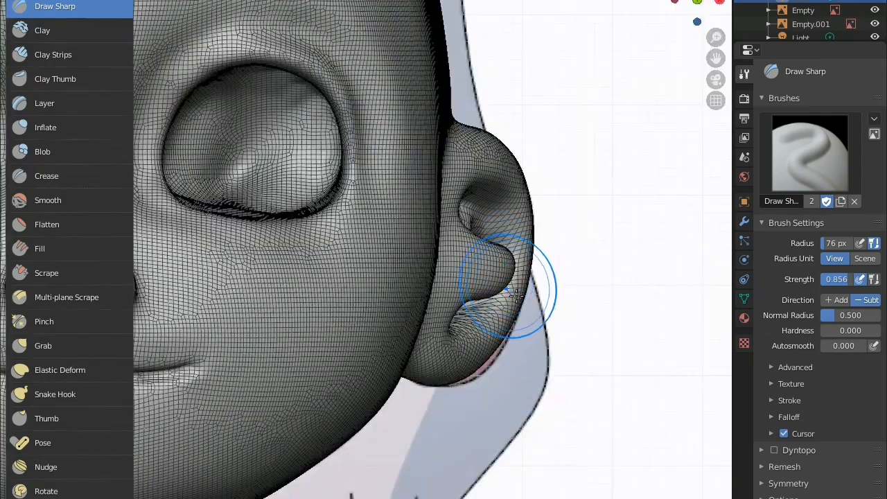
pyautogui.press('g')
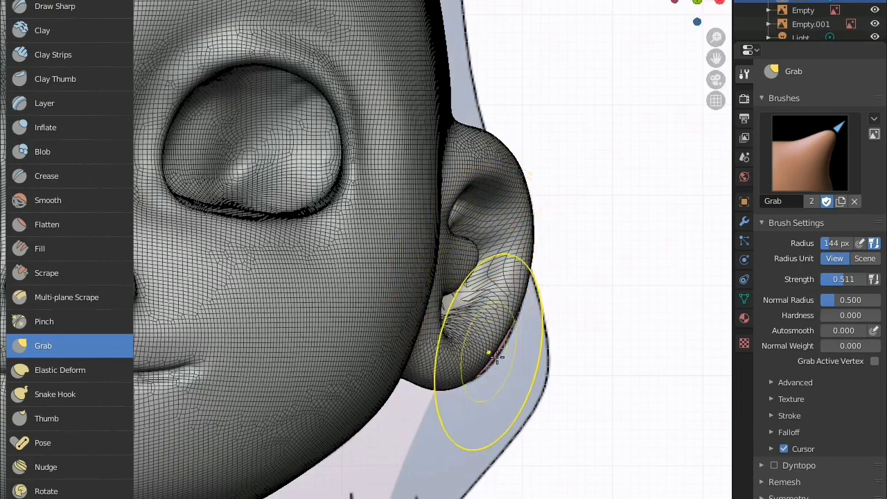
pyautogui.hotkey('alt', 'z')
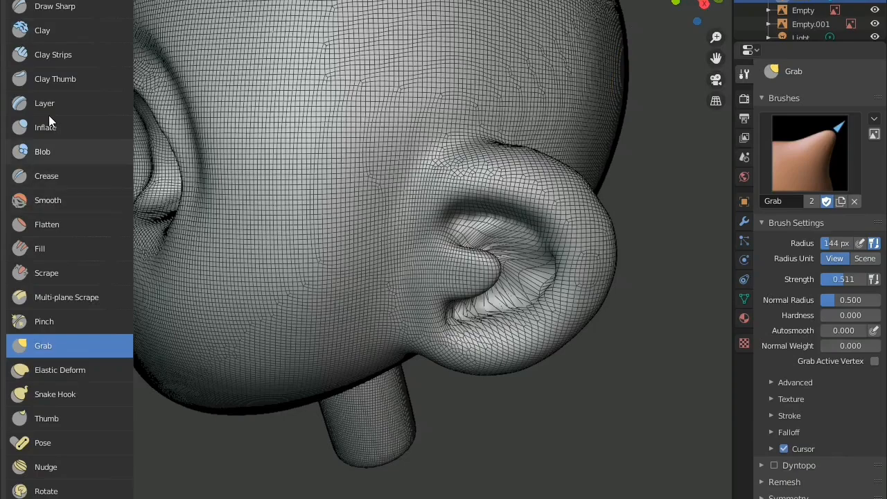
# Define the ear's inner edge and its junction with the head using Draw Sharp at radius 80 px, strength 0.270, and smooth the transition
pyautogui.click(87, 8)
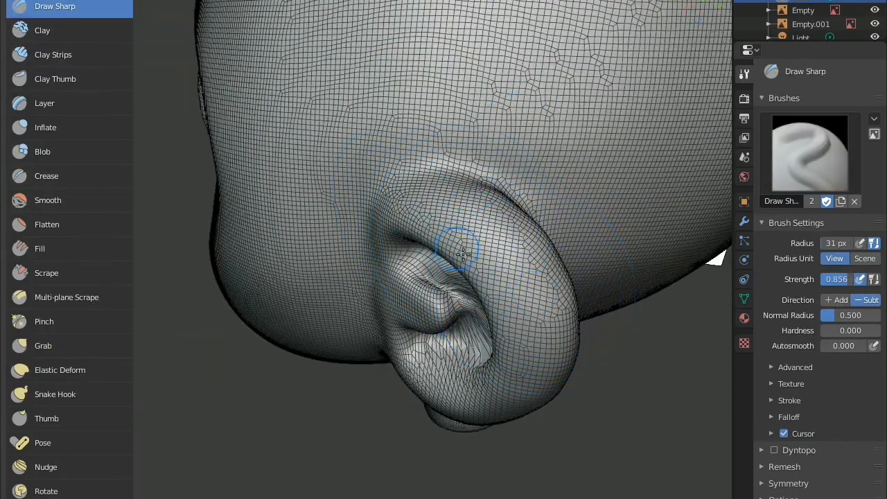
pyautogui.moveTo(480, 181); pyautogui.dragTo(389, 191)
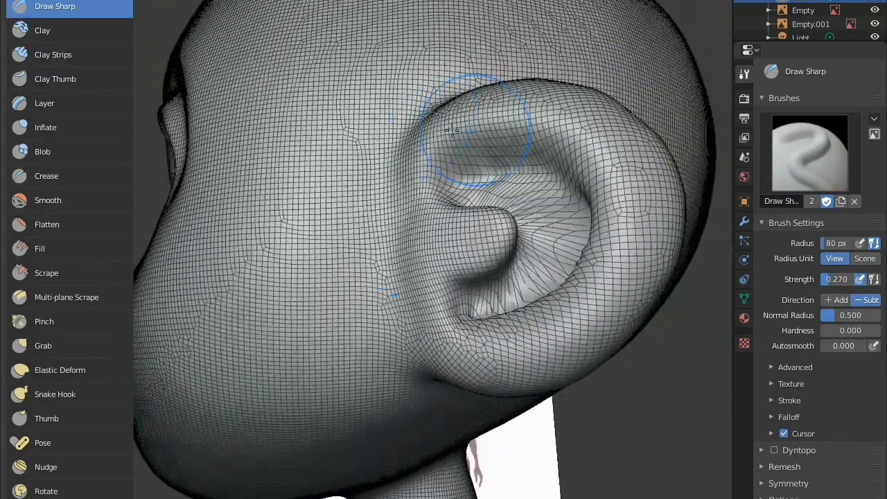
pyautogui.moveTo(478, 124)
pyautogui.mouseDown()
pyautogui.moveTo(392, 208)
pyautogui.moveTo(378, 281)
pyautogui.moveTo(392, 315)
pyautogui.moveTo(444, 332)
pyautogui.mouseUp()
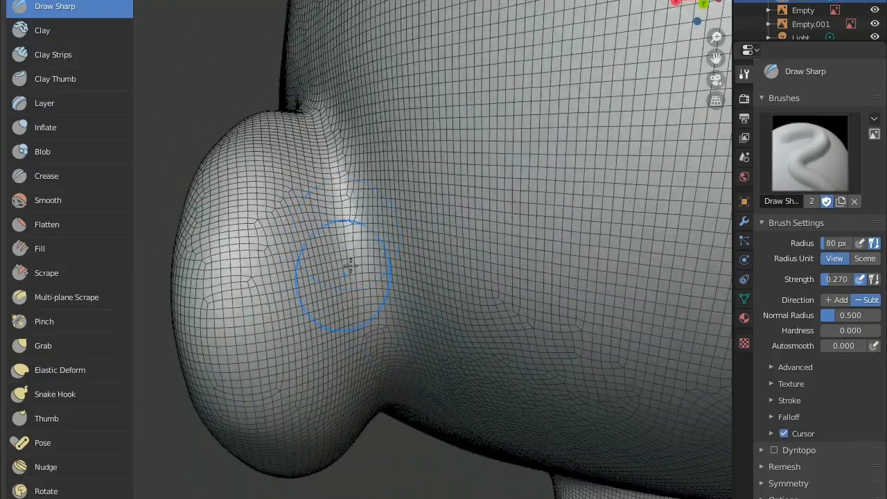
pyautogui.moveTo(326, 283)
pyautogui.mouseDown()
pyautogui.moveTo(317, 326)
pyautogui.moveTo(413, 300)
pyautogui.mouseUp()
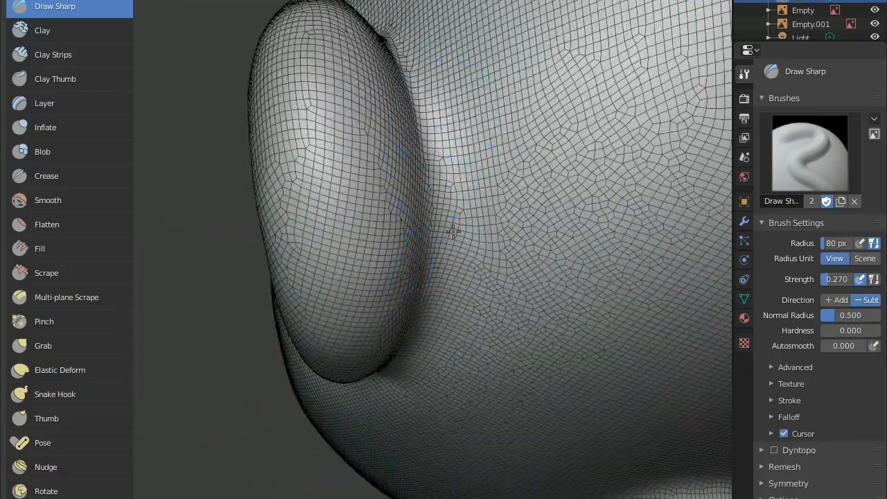
pyautogui.moveTo(451, 224); pyautogui.dragTo(432, 173)
pyautogui.moveTo(432, 174); pyautogui.dragTo(416, 132)
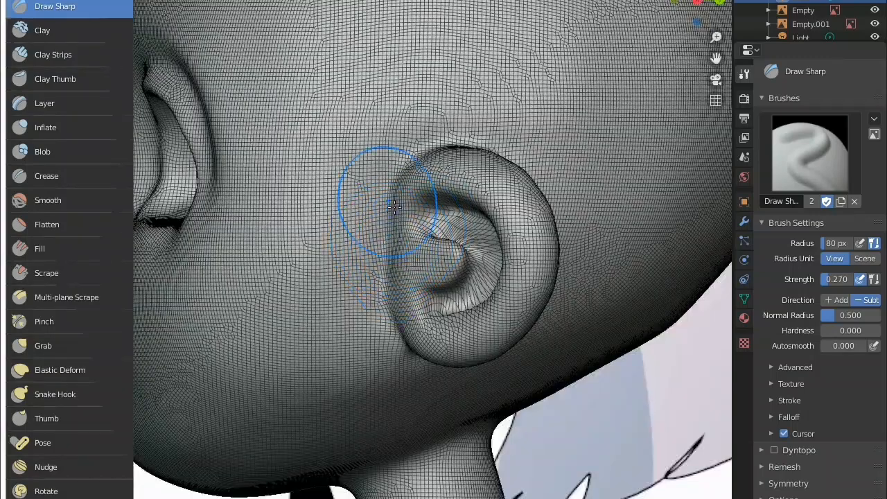
pyautogui.moveTo(376, 188)
pyautogui.mouseDown()
pyautogui.moveTo(366, 277)
pyautogui.moveTo(395, 346)
pyautogui.mouseUp()
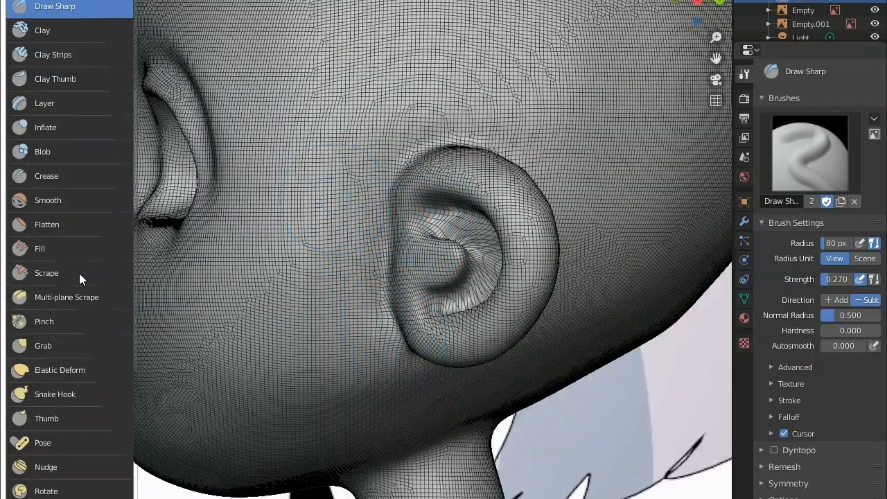
pyautogui.click(94, 199)
pyautogui.moveTo(360, 277)
pyautogui.mouseDown()
pyautogui.moveTo(381, 306)
pyautogui.moveTo(435, 334)
pyautogui.moveTo(542, 325)
pyautogui.moveTo(443, 267)
pyautogui.mouseUp()
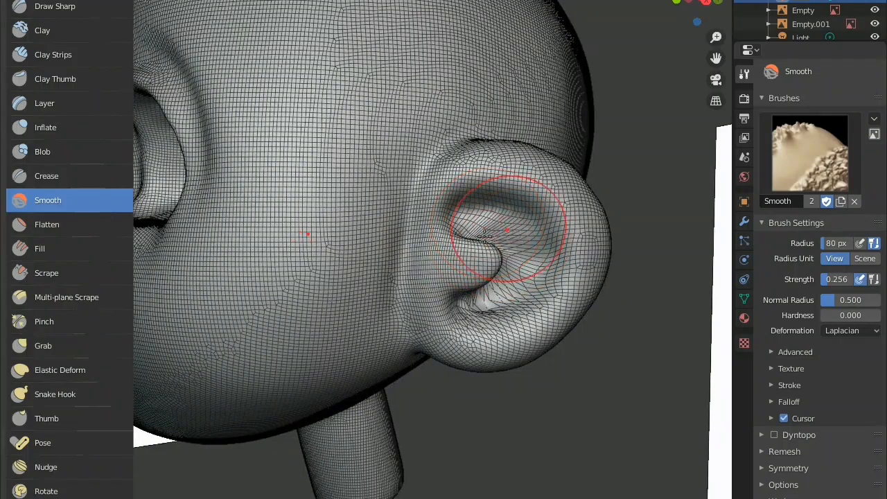
# Deepen the groove under the ear's inner rim with the Crease brush, down to radius 55 px, and smooth the ear interior
pyautogui.click(52, 178)
pyautogui.moveTo(476, 159)
pyautogui.mouseDown()
pyautogui.moveTo(562, 198)
pyautogui.moveTo(582, 315)
pyautogui.moveTo(461, 294)
pyautogui.mouseUp()
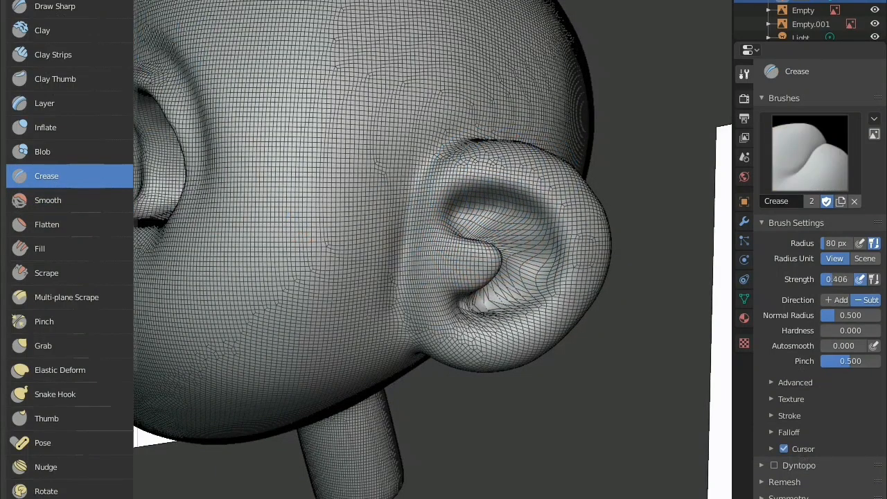
pyautogui.moveTo(499, 200)
pyautogui.mouseDown()
pyautogui.moveTo(464, 197)
pyautogui.moveTo(537, 196)
pyautogui.moveTo(554, 298)
pyautogui.moveTo(464, 318)
pyautogui.moveTo(489, 263)
pyautogui.moveTo(459, 200)
pyautogui.mouseUp()
pyautogui.moveTo(459, 200); pyautogui.dragTo(528, 220, button='middle')
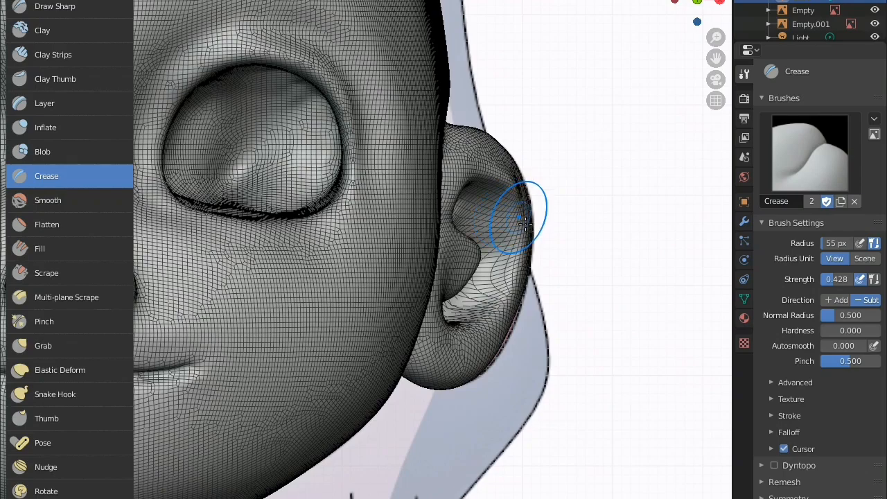
pyautogui.hotkey('shift', 's')
pyautogui.moveTo(488, 322); pyautogui.dragTo(510, 277, button='middle')
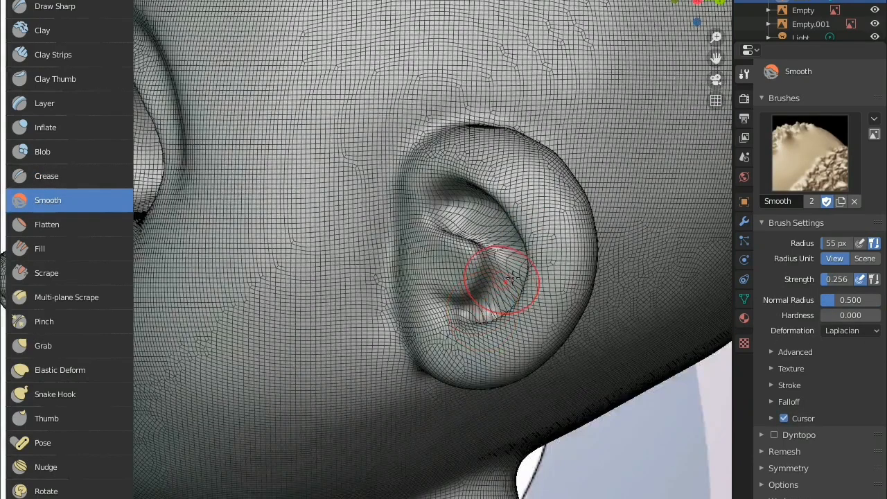
# Reshape the ear's inner fold and outer rim in side view using the Grab brush at radius 125 px
pyautogui.press('g')
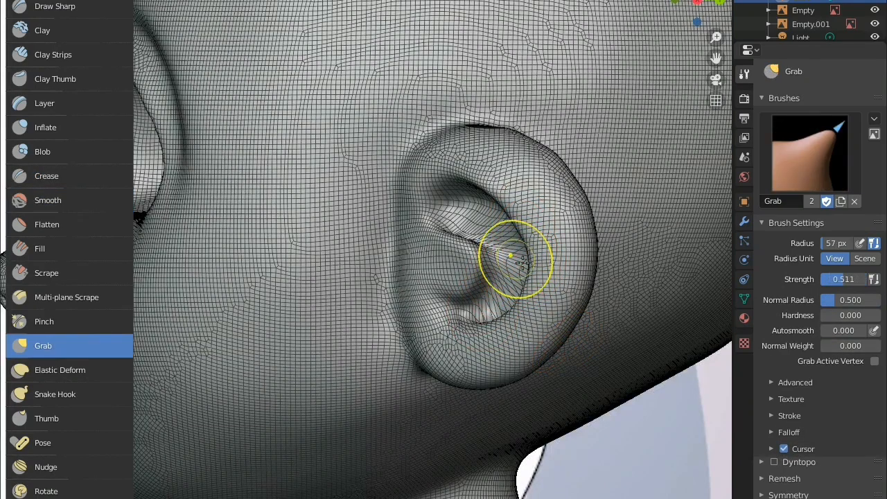
pyautogui.scroll(-1, 516, 259)
pyautogui.press('f')
pyautogui.click(586, 366)
pyautogui.moveTo(502, 247); pyautogui.dragTo(503, 225)
pyautogui.moveTo(465, 200); pyautogui.dragTo(453, 174)
pyautogui.moveTo(523, 224); pyautogui.dragTo(516, 202)
pyautogui.moveTo(509, 307); pyautogui.dragTo(511, 305)
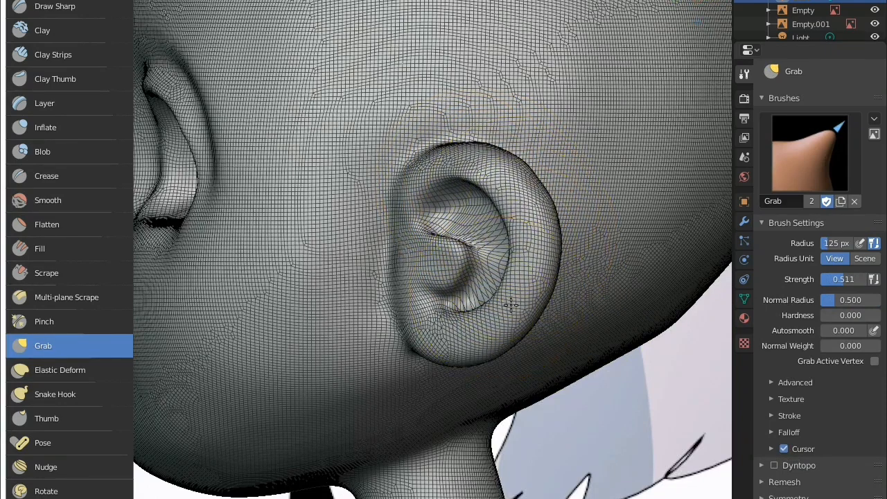
# Smooth the ear's rim, lobe and central bump with the Smooth brush at radius 51 px and strength 0.256
pyautogui.click(62, 202)
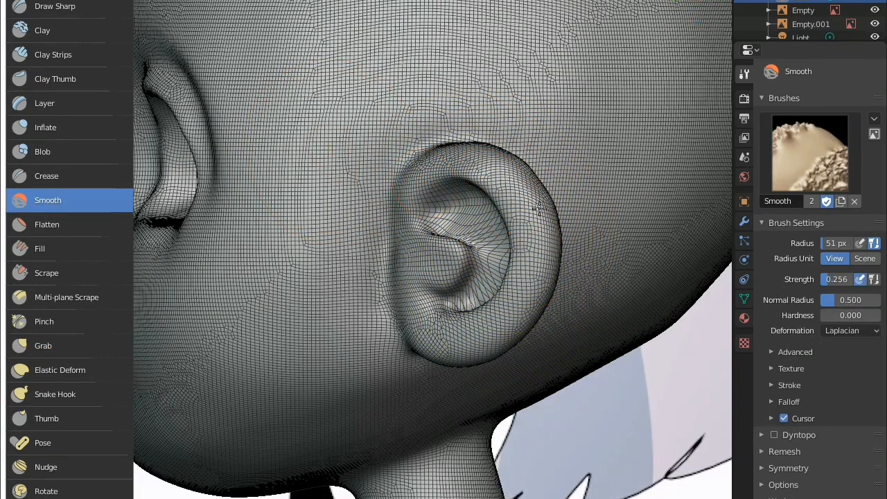
pyautogui.moveTo(459, 357)
pyautogui.mouseDown()
pyautogui.moveTo(445, 346)
pyautogui.moveTo(504, 330)
pyautogui.mouseUp()
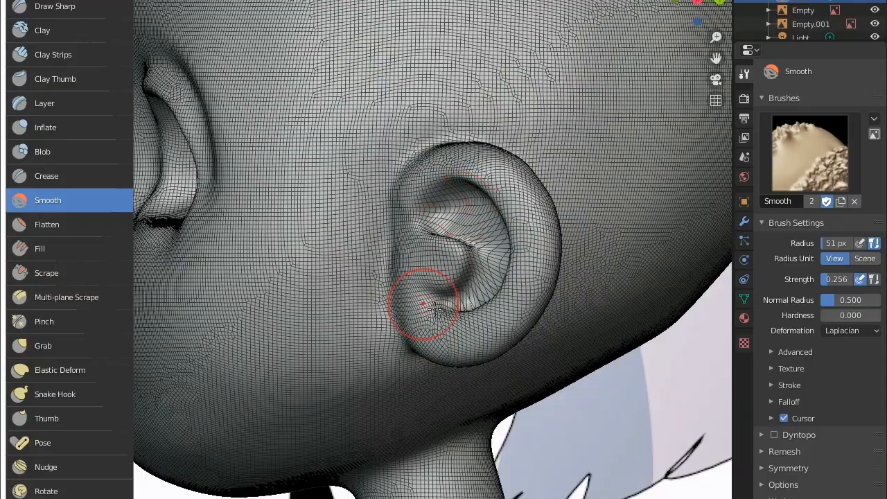
pyautogui.moveTo(435, 310)
pyautogui.mouseDown(button='middle')
pyautogui.moveTo(490, 239)
pyautogui.moveTo(507, 275)
pyautogui.moveTo(588, 287)
pyautogui.mouseUp(button='middle')
pyautogui.scroll(3, 533, 254)
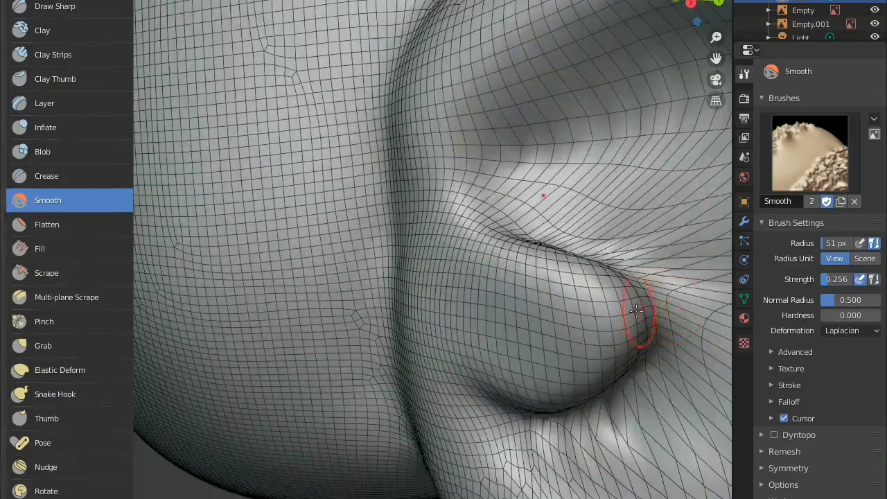
pyautogui.moveTo(640, 313); pyautogui.dragTo(637, 322)
pyautogui.press('KP_1')
pyautogui.scroll(2, 505, 259)
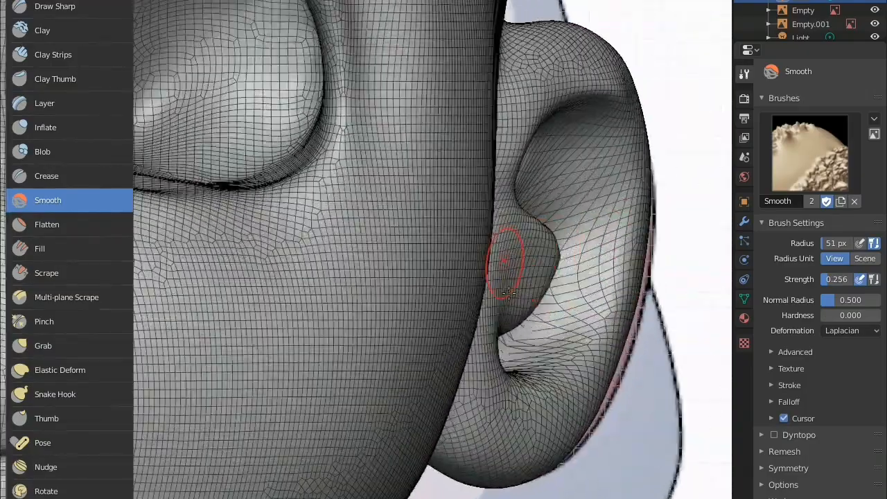
# Adjust the shape of the earlobe and lower inner ear with the Grab brush, ending at radius 116 px
pyautogui.scroll(-4, 504, 356)
pyautogui.press('g')
pyautogui.press('f')
pyautogui.click(442, 454)
pyautogui.scroll(-3, 443, 352)
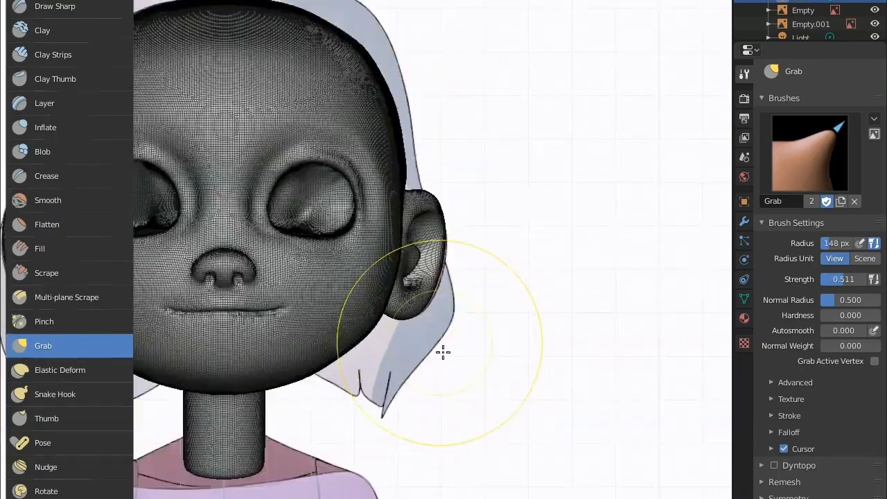
pyautogui.moveTo(444, 352); pyautogui.dragTo(402, 371, button='middle')
pyautogui.scroll(3, 409, 329)
pyautogui.moveTo(429, 339); pyautogui.dragTo(463, 343)
pyautogui.press('f')
pyautogui.click(465, 340)
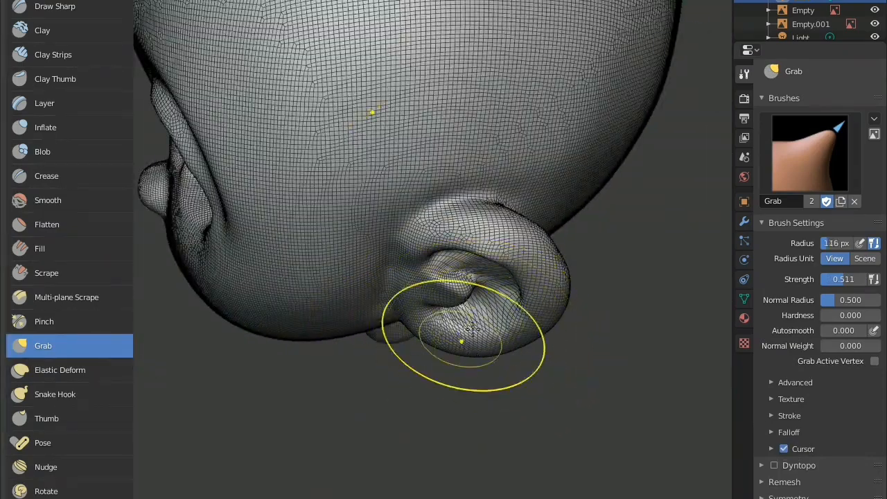
pyautogui.moveTo(461, 341); pyautogui.dragTo(430, 330, button='middle')
pyautogui.moveTo(437, 324)
pyautogui.mouseDown()
pyautogui.moveTo(446, 327)
pyautogui.moveTo(428, 336)
pyautogui.mouseUp()
# Widen the upper ear hollow and adjust the outer rim toward the front reference using the Grab brush at radius 165 px
pyautogui.press('KP_1')
pyautogui.scroll(2, 501, 247)
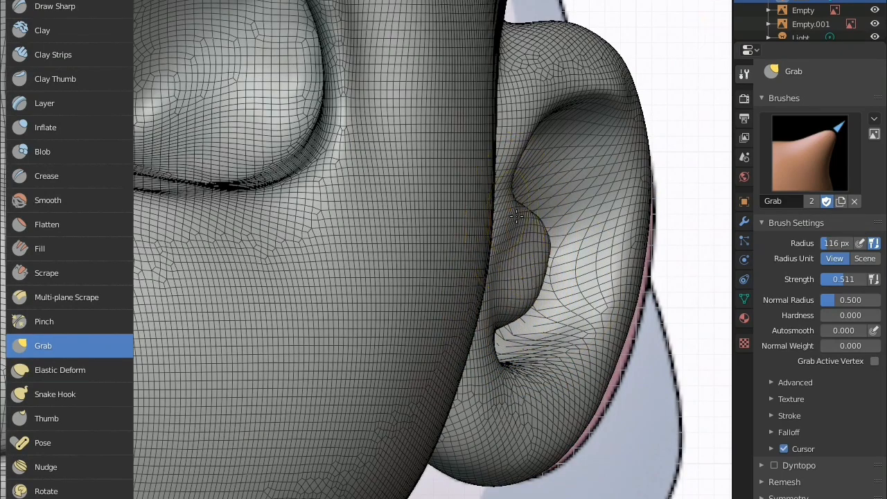
pyautogui.press('f')
pyautogui.click(531, 132)
pyautogui.moveTo(531, 133); pyautogui.dragTo(526, 105)
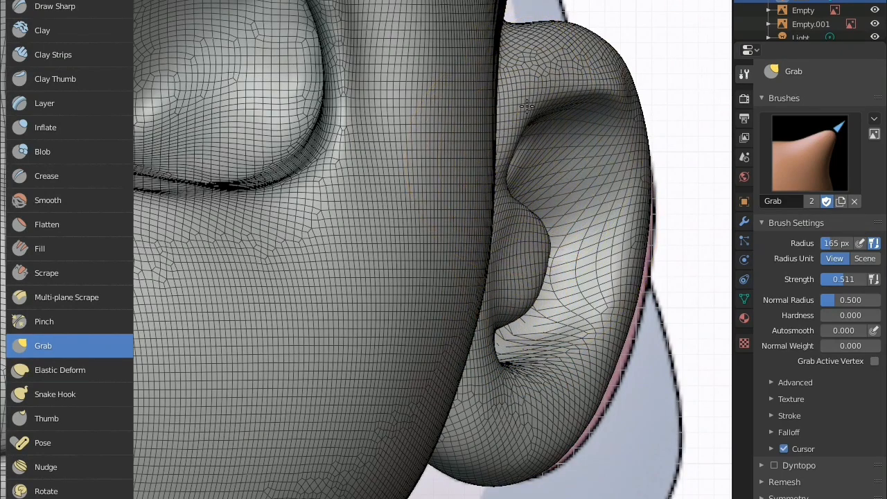
pyautogui.moveTo(551, 77); pyautogui.dragTo(555, 69)
pyautogui.moveTo(621, 129)
pyautogui.mouseDown()
pyautogui.moveTo(611, 123)
pyautogui.moveTo(616, 133)
pyautogui.mouseUp()
pyautogui.moveTo(615, 328); pyautogui.dragTo(622, 333)
pyautogui.moveTo(566, 425); pyautogui.dragTo(570, 432)
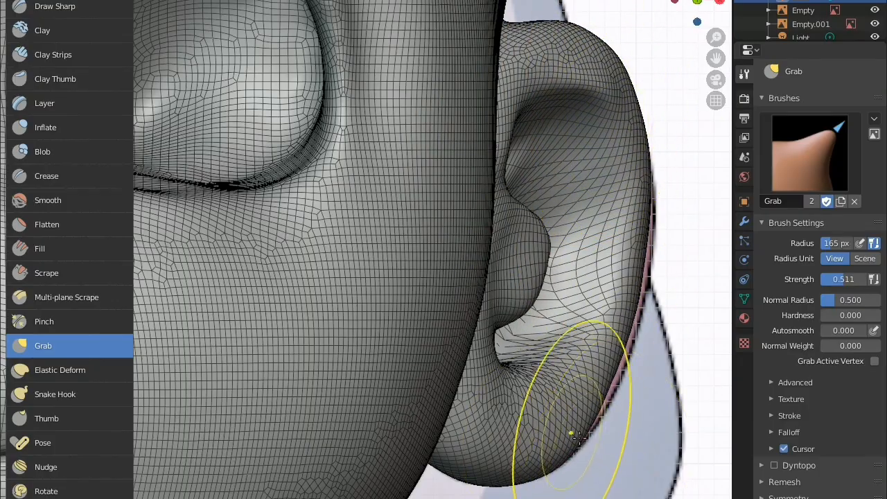
# Refine the ear's outer edge and upper curve with small Grab pulls at radius 165 px
pyautogui.moveTo(624, 285)
pyautogui.mouseDown(button='middle')
pyautogui.moveTo(570, 308)
pyautogui.moveTo(418, 297)
pyautogui.moveTo(422, 291)
pyautogui.mouseUp(button='middle')
pyautogui.press('KP_1')
pyautogui.scroll(3, 524, 235)
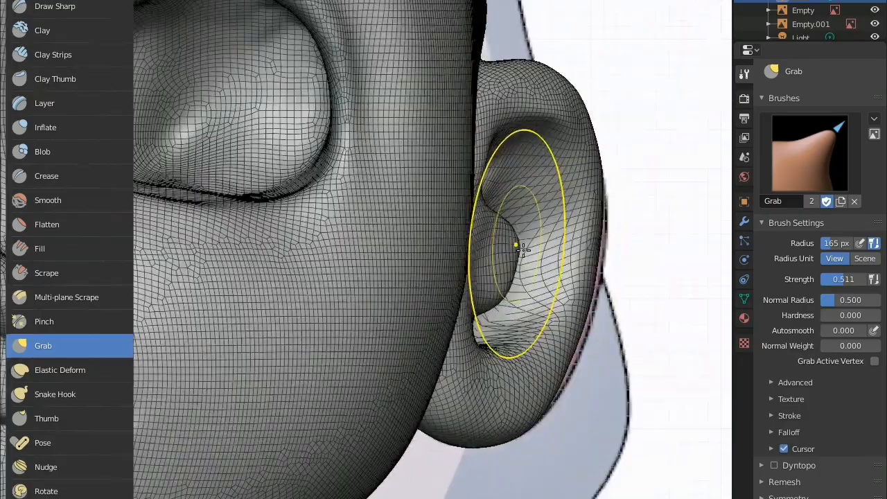
pyautogui.moveTo(519, 247); pyautogui.dragTo(409, 225, button='middle')
pyautogui.moveTo(621, 236); pyautogui.dragTo(617, 235)
pyautogui.moveTo(658, 158); pyautogui.dragTo(662, 153)
pyautogui.moveTo(625, 78); pyautogui.dragTo(634, 70)
# Pull the ear's upper rim slightly upward in side view and reduce the Grab brush radius to 132 px
pyautogui.moveTo(447, 20); pyautogui.dragTo(511, 139, button='middle')
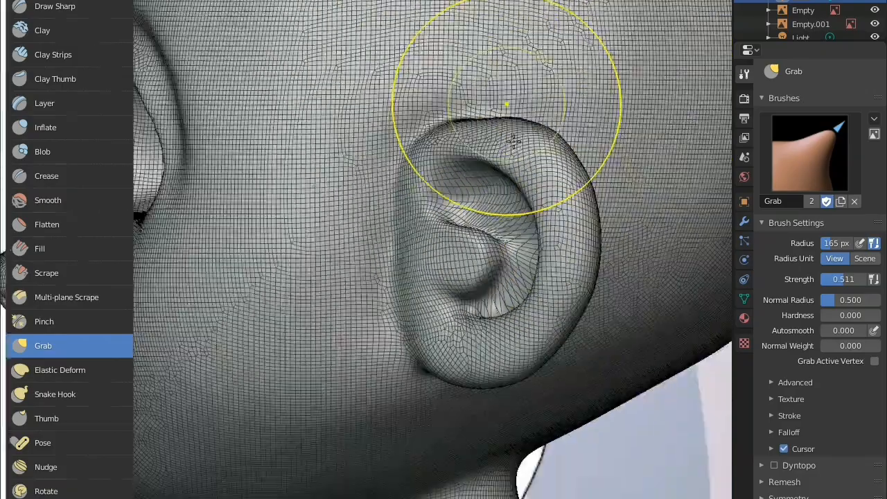
pyautogui.scroll(-3, 388, 305)
pyautogui.scroll(3, 468, 198)
pyautogui.moveTo(474, 160); pyautogui.dragTo(470, 143)
pyautogui.press('f')
pyautogui.click(470, 161)
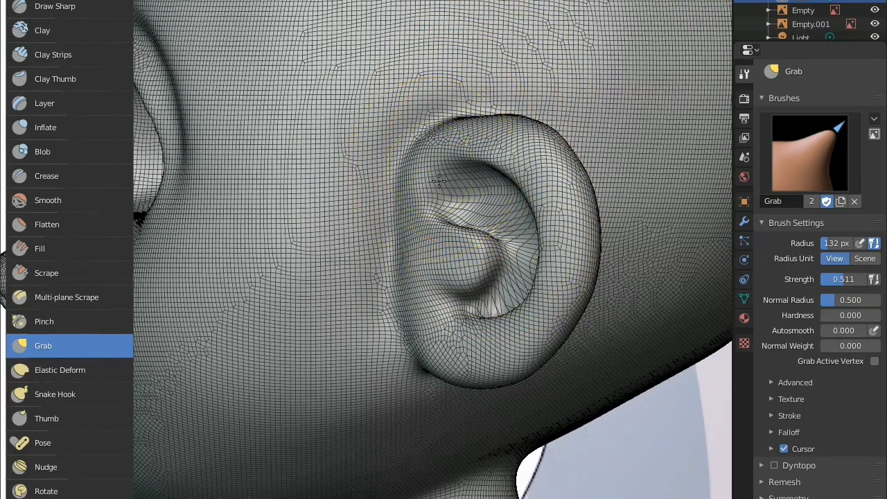
# Check the ear against the whole head and remesh the sculpt to even out the stretched ear topology
pyautogui.scroll(-1, 485, 208)
pyautogui.scroll(-4, 457, 308)
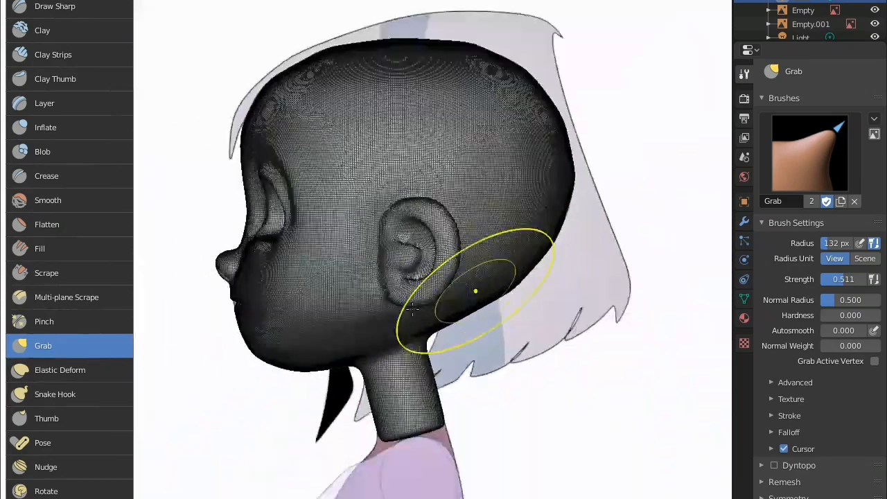
pyautogui.scroll(4, 464, 288)
pyautogui.scroll(-4, 321, 299)
pyautogui.moveTo(321, 298); pyautogui.dragTo(422, 297, button='middle')
pyautogui.scroll(1, 422, 297)
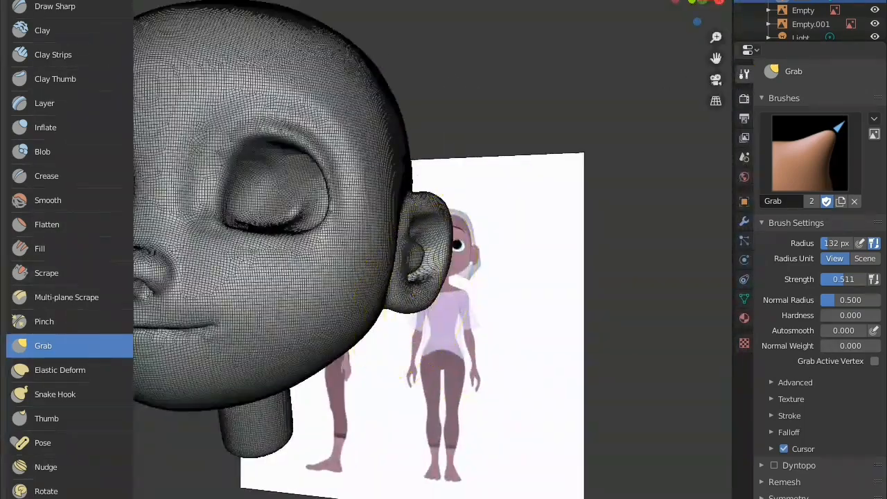
pyautogui.click(648, 1)
pyautogui.scroll(-1, 346, 315)
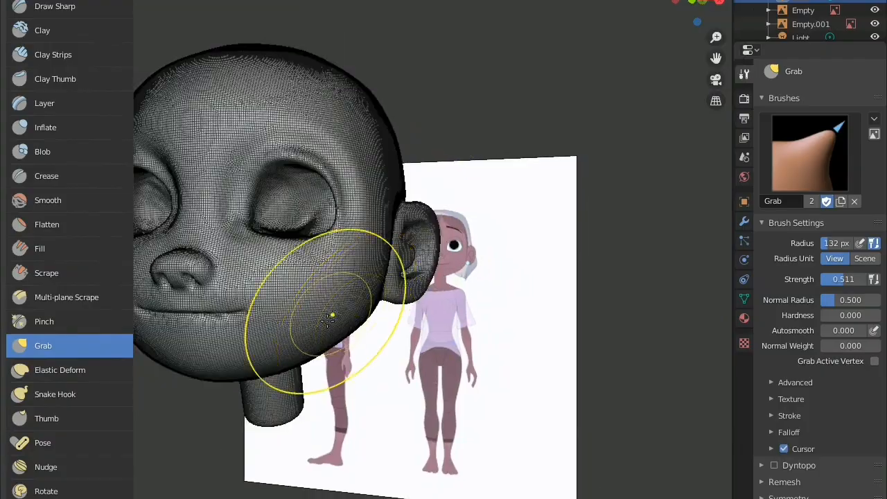
# Smooth the inner ear hollow and its folds with the Smooth brush at radius 48 px
pyautogui.press('KP_1')
pyautogui.scroll(1, 311, 312)
pyautogui.scroll(-1, 312, 312)
pyautogui.moveTo(400, 361)
pyautogui.keyDown('shift'); pyautogui.mouseDown(button='middle')
pyautogui.moveTo(467, 301)
pyautogui.moveTo(416, 263)
pyautogui.mouseUp(button='middle'); pyautogui.keyUp('shift')
pyautogui.scroll(2, 492, 285)
pyautogui.scroll(1, 433, 278)
pyautogui.moveTo(437, 291); pyautogui.dragTo(388, 277, button='middle')
pyautogui.scroll(-1, 444, 263)
pyautogui.press('f')
pyautogui.click(463, 207)
pyautogui.hotkey('shift', 's')
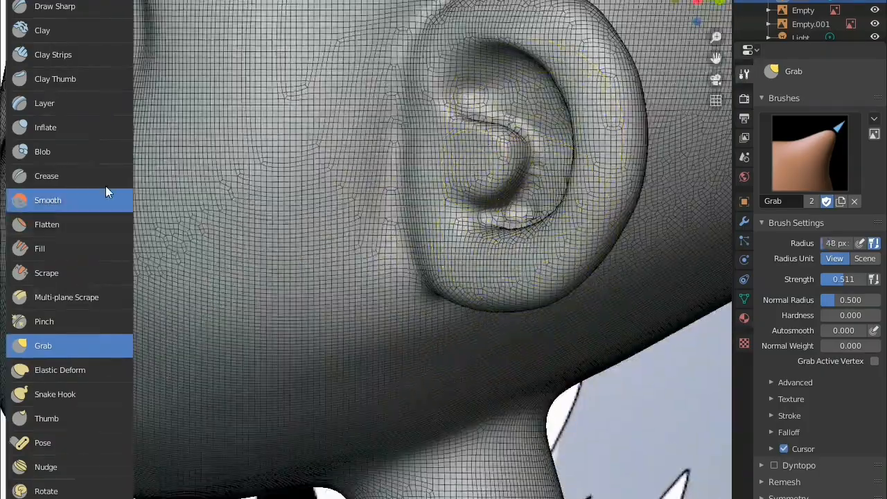
pyautogui.moveTo(457, 196)
pyautogui.mouseDown(button='middle')
pyautogui.moveTo(584, 132)
pyautogui.moveTo(498, 167)
pyautogui.moveTo(570, 233)
pyautogui.mouseUp(button='middle')
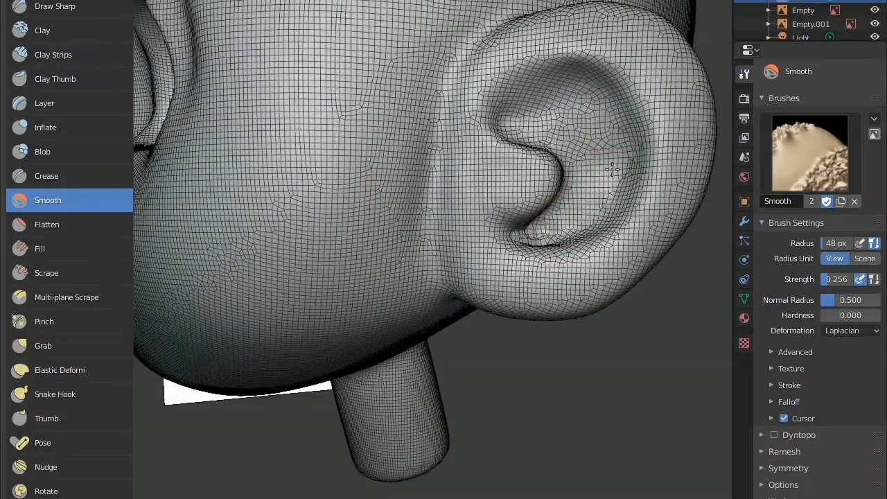
pyautogui.moveTo(396, 104); pyautogui.dragTo(477, 135, button='middle')
pyautogui.moveTo(588, 158)
pyautogui.mouseDown(button='middle')
pyautogui.moveTo(530, 158)
pyautogui.moveTo(549, 162)
pyautogui.moveTo(504, 124)
pyautogui.mouseUp(button='middle')
# Carve sharper edges along the inner ear folds with Draw Sharp in Subtract mode at radius 48 px and strength 0.426
pyautogui.press('d')
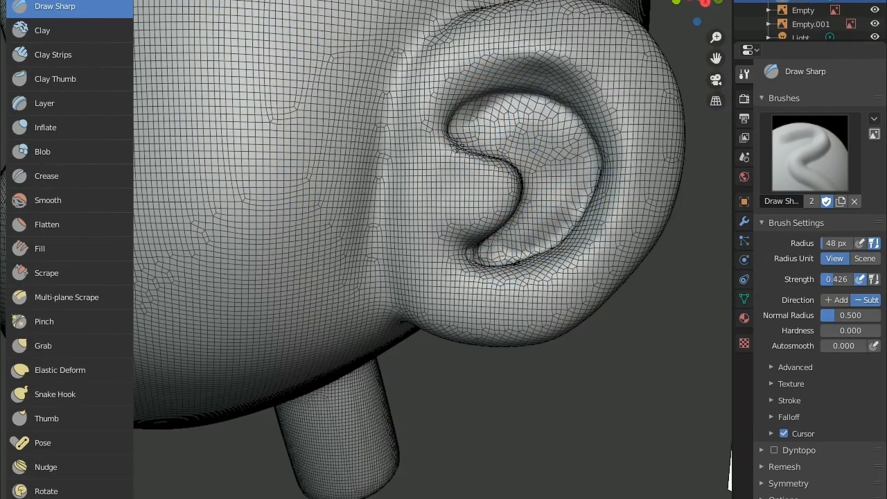
pyautogui.moveTo(456, 146)
pyautogui.mouseDown(button='middle')
pyautogui.moveTo(499, 187)
pyautogui.moveTo(551, 106)
pyautogui.mouseUp(button='middle')
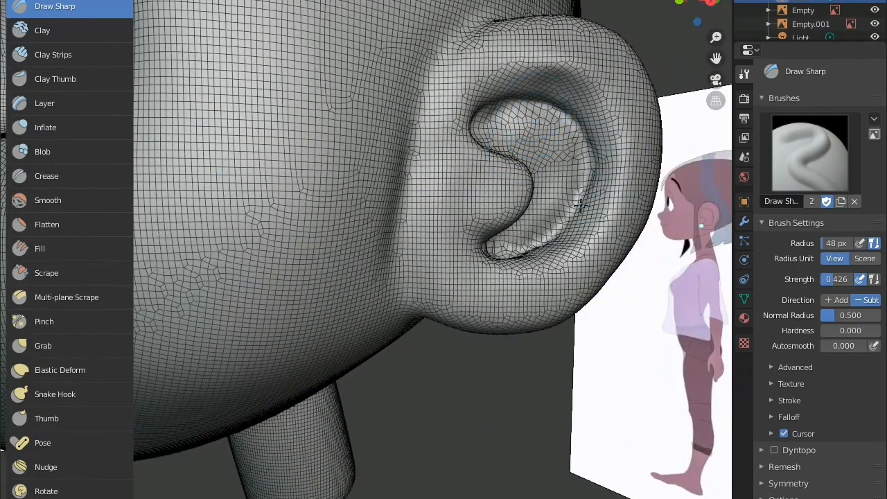
pyautogui.scroll(-3, 505, 150)
pyautogui.moveTo(505, 150); pyautogui.dragTo(477, 168, button='middle')
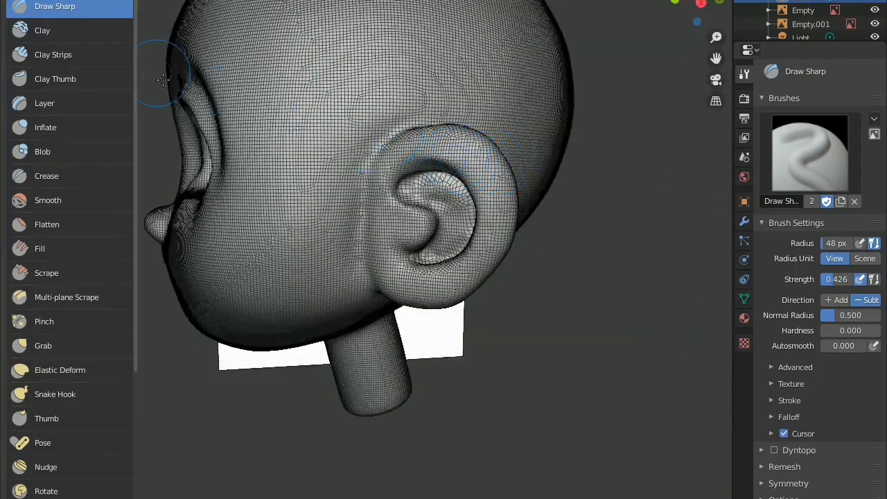
# Crease the lower notch of the inner ear in Subtract mode at radius 48 px and strength 0.428
pyautogui.click(71, 180)
pyautogui.scroll(2, 476, 167)
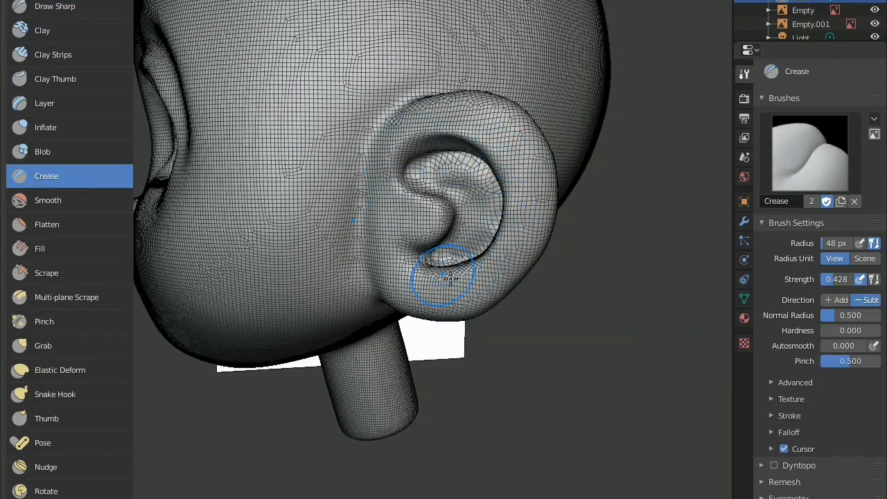
pyautogui.moveTo(449, 277); pyautogui.dragTo(416, 268)
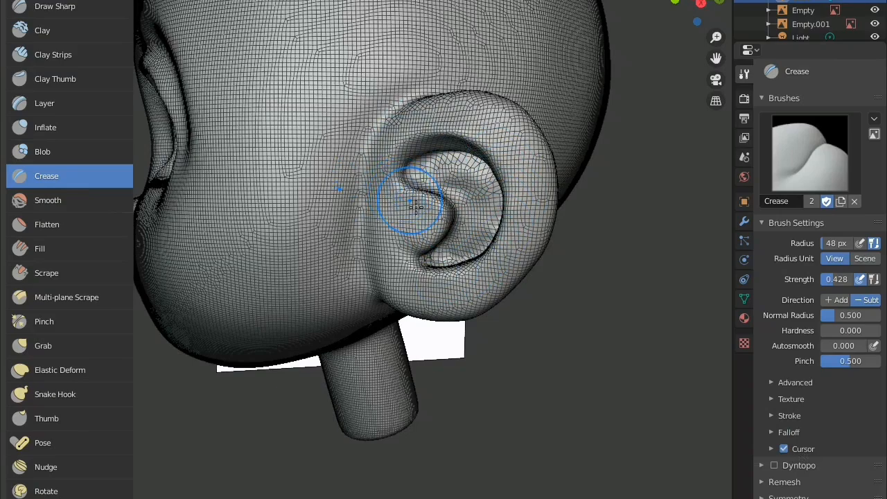
pyautogui.moveTo(406, 233); pyautogui.dragTo(476, 228, button='middle')
pyautogui.scroll(3, 451, 253)
# Reshape the ear's lower inner notch above the lobe with the Grab brush at radius 97 px
pyautogui.press('g')
pyautogui.scroll(-2, 424, 267)
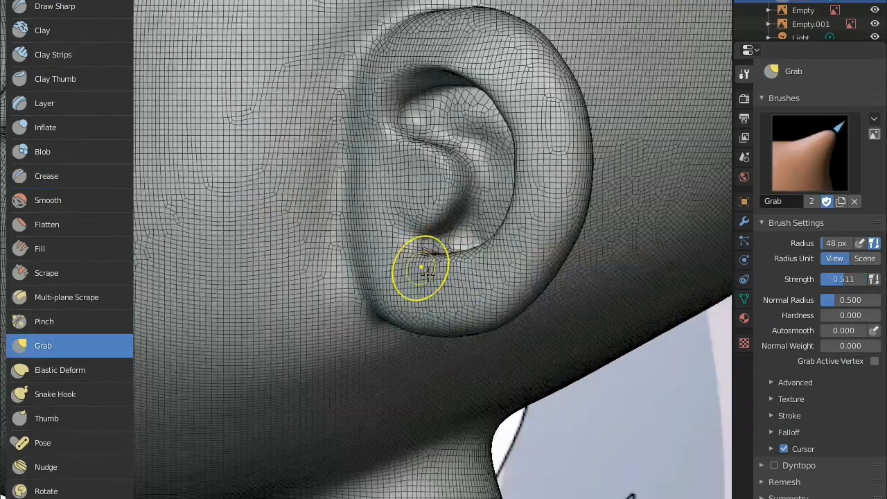
pyautogui.press('f')
pyautogui.click(452, 272)
pyautogui.moveTo(418, 255); pyautogui.dragTo(447, 248)
pyautogui.moveTo(446, 250); pyautogui.dragTo(462, 289, button='middle')
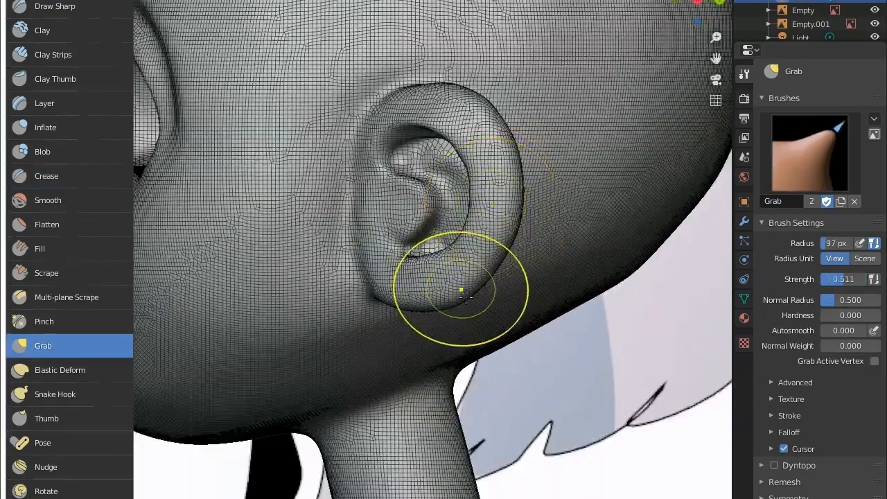
# Adjust the ear's outline in side and front views using the Grab brush at radii 141 px and 196 px
pyautogui.press('KP_3')
pyautogui.press('f')
pyautogui.click(527, 122)
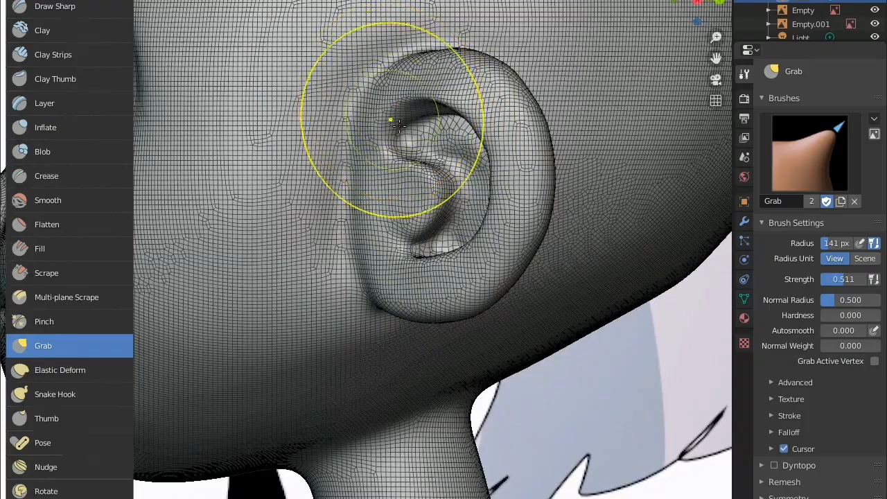
pyautogui.press('KP_1')
pyautogui.press('f')
pyautogui.moveTo(552, 258); pyautogui.dragTo(563, 260)
pyautogui.moveTo(569, 130); pyautogui.dragTo(572, 124)
# Compare the head with the front reference in X-ray mode, and hide the viewport overlays for a clean shaded view
pyautogui.scroll(-9, 571, 204)
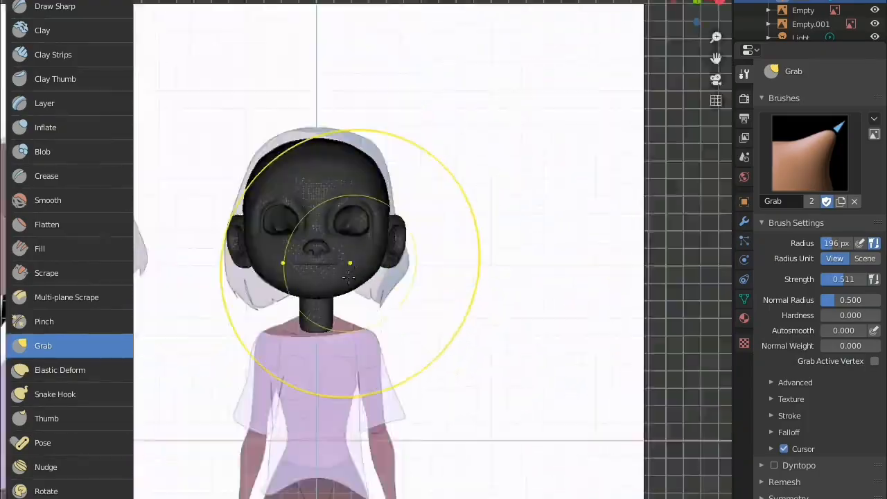
pyautogui.keyDown('shift'); pyautogui.moveTo(350, 263); pyautogui.dragTo(389, 275, button='middle'); pyautogui.keyUp('shift')
pyautogui.scroll(9, 394, 234)
pyautogui.hotkey('alt', 'z')
pyautogui.scroll(-1, 347, 327)
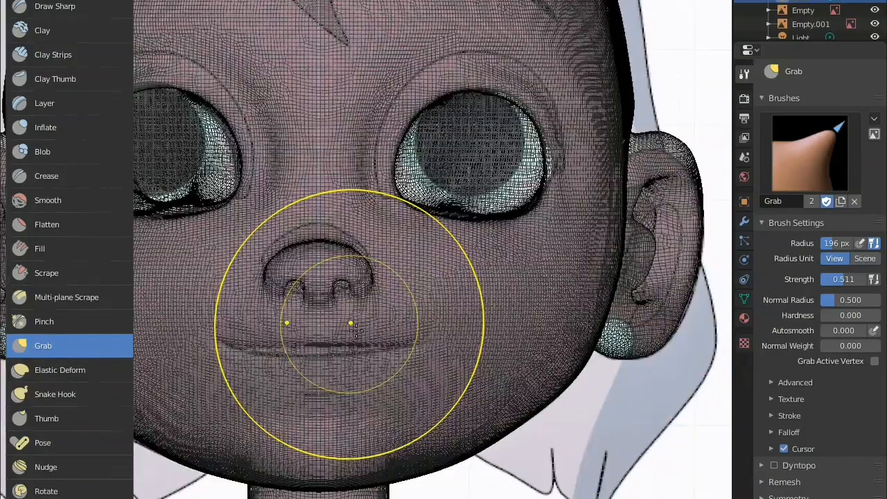
pyautogui.hotkey('alt', 'z')
pyautogui.hotkey('shift', 'alt', 'z')
pyautogui.scroll(-1, 497, 362)
# Smooth the lower cheek and the underside of the jaw with the Smooth brush at radius 97 px and strength 0.256
pyautogui.press('f')
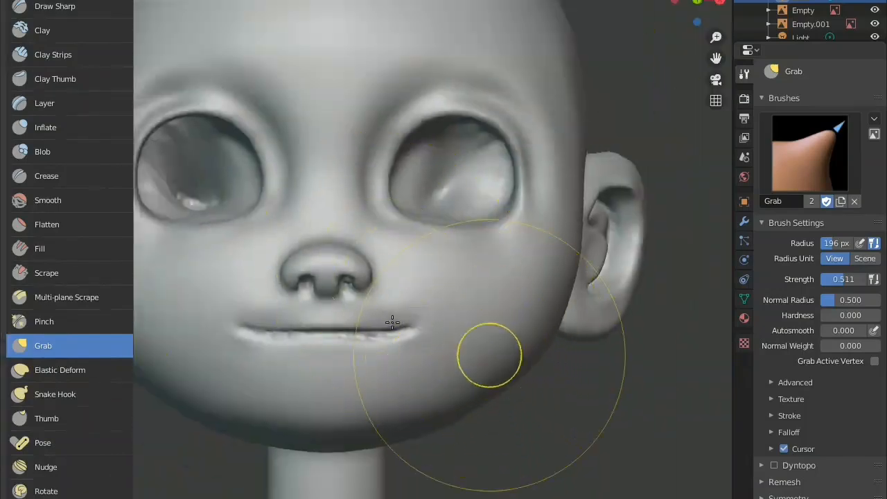
pyautogui.click(392, 321)
pyautogui.scroll(-3, 397, 323)
pyautogui.moveTo(478, 338)
pyautogui.mouseDown(button='middle')
pyautogui.moveTo(425, 303)
pyautogui.moveTo(360, 293)
pyautogui.mouseUp(button='middle')
pyautogui.press('f')
pyautogui.click(388, 317)
pyautogui.click(56, 200)
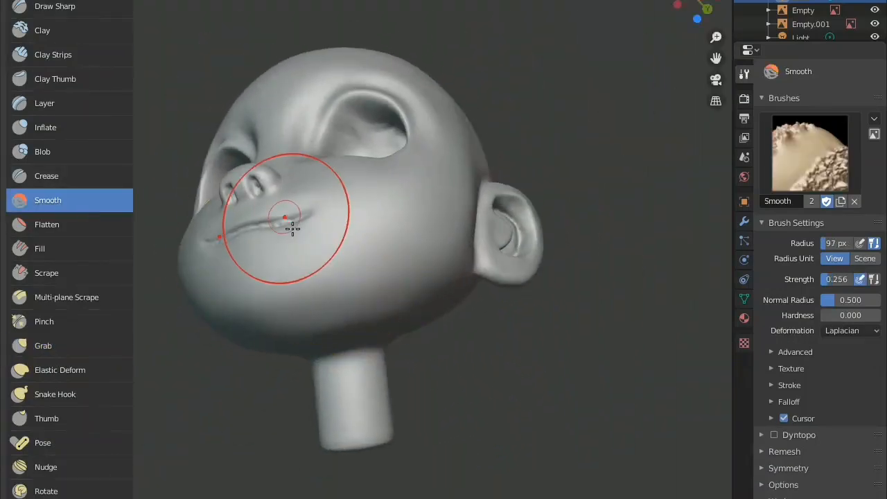
pyautogui.moveTo(243, 316); pyautogui.dragTo(487, 202, button='middle')
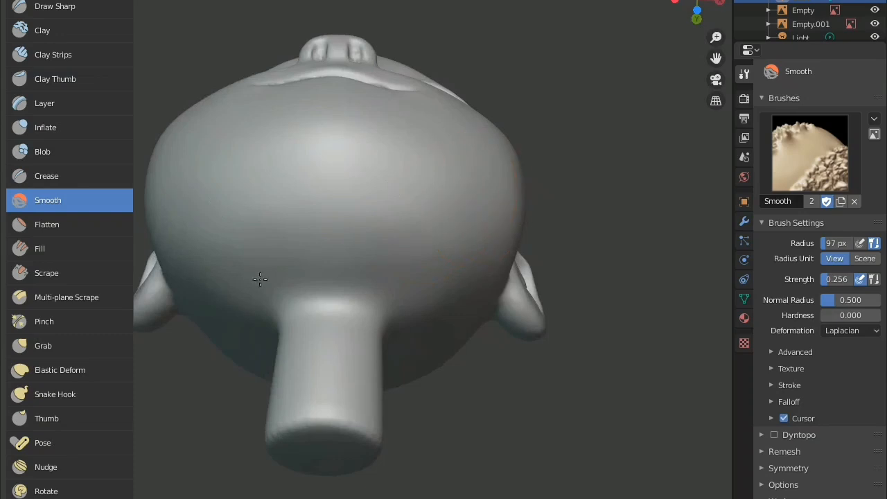
# Smooth the back of the ear and its junction with the head at brush strength 0.552
pyautogui.moveTo(408, 313)
pyautogui.mouseDown(button='middle')
pyautogui.moveTo(353, 358)
pyautogui.moveTo(305, 340)
pyautogui.moveTo(290, 286)
pyautogui.moveTo(376, 178)
pyautogui.mouseUp(button='middle')
pyautogui.scroll(3, 305, 332)
pyautogui.scroll(2, 264, 290)
pyautogui.moveTo(336, 80)
pyautogui.mouseDown()
pyautogui.moveTo(297, 262)
pyautogui.moveTo(266, 274)
pyautogui.mouseUp()
pyautogui.moveTo(390, 168); pyautogui.dragTo(374, 289, button='middle')
pyautogui.scroll(-4, 374, 289)
pyautogui.scroll(2, 374, 289)
pyautogui.moveTo(301, 211); pyautogui.dragTo(331, 318)
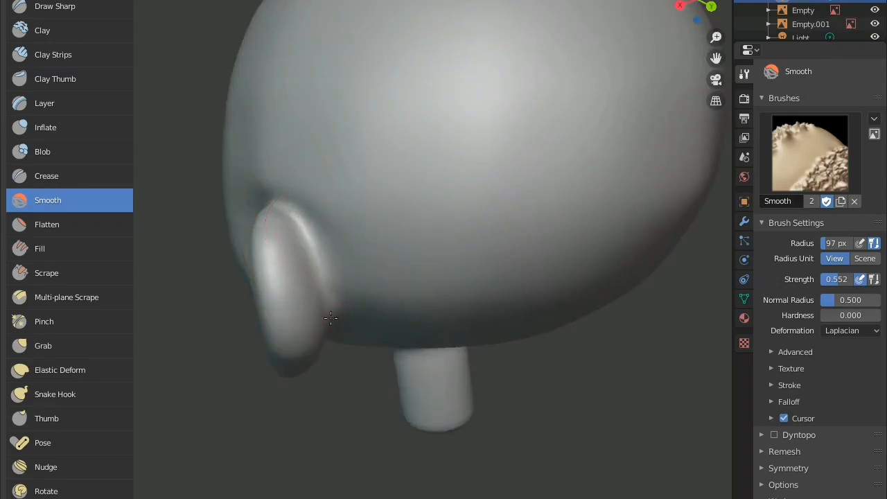
pyautogui.scroll(-5, 331, 318)
pyautogui.scroll(1, 467, 220)
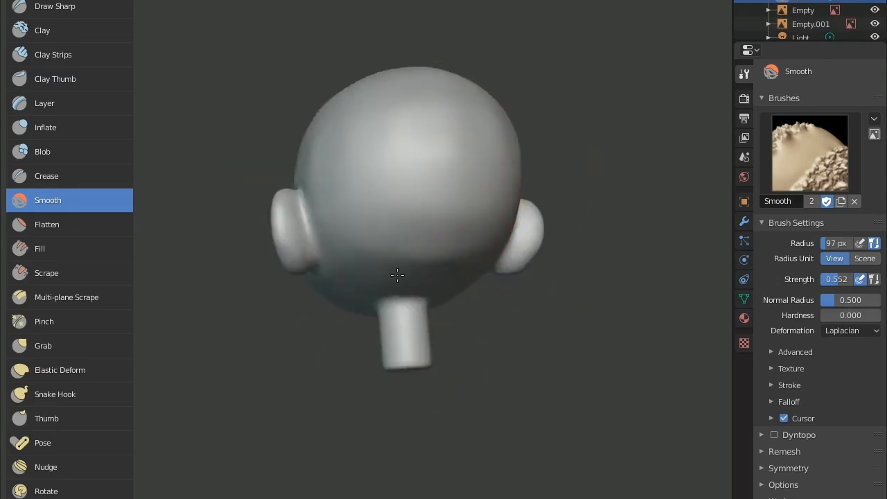
# Smooth the forehead and upper skull in front view with the Smooth brush at radius 97 px
pyautogui.press('KP_1')
pyautogui.scroll(4, 402, 175)
pyautogui.keyDown('shift'); pyautogui.moveTo(397, 173); pyautogui.dragTo(469, 374, button='middle'); pyautogui.keyUp('shift')
pyautogui.scroll(2, 475, 339)
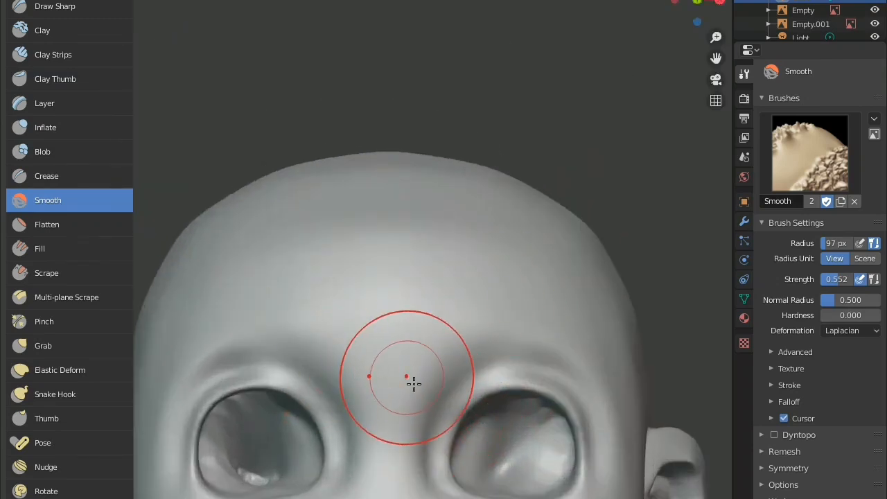
pyautogui.moveTo(413, 383); pyautogui.dragTo(449, 177, button='middle')
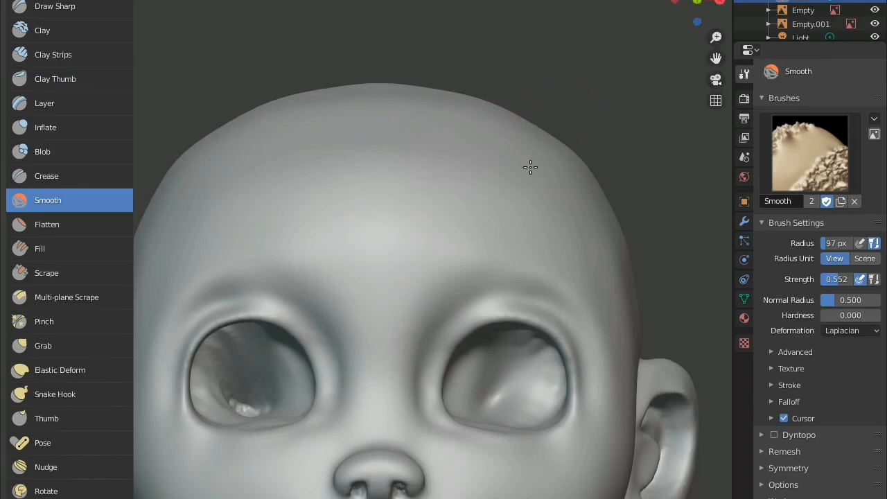
pyautogui.scroll(-1, 586, 364)
pyautogui.scroll(4, 590, 380)
# Smooth the brow and eye socket rims with the Smooth brush at radius 57 px
pyautogui.press('f')
pyautogui.click(634, 391)
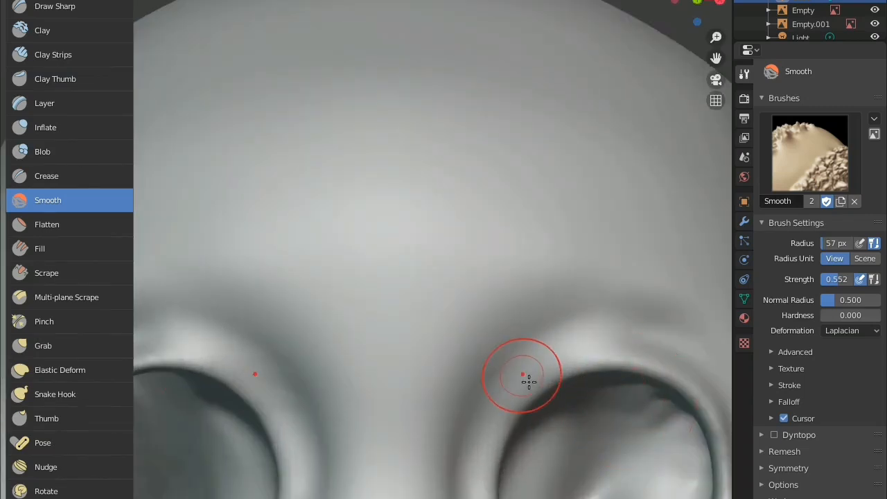
pyautogui.scroll(-4, 360, 148)
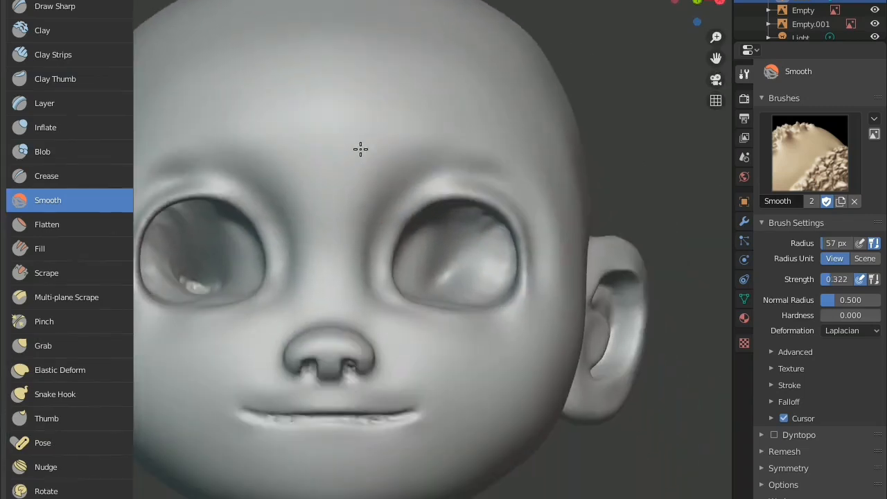
pyautogui.scroll(3, 413, 132)
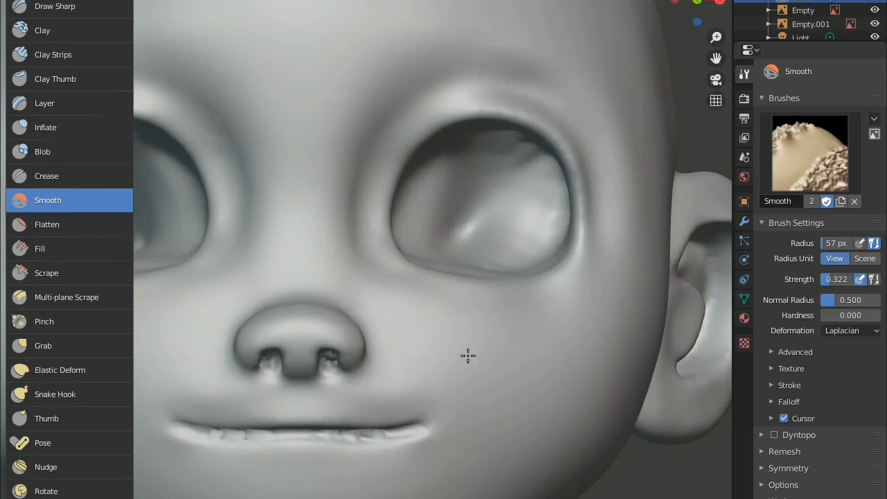
# Smooth the rough inner edges of both nostrils with the Smooth brush at radius 57 px and strength 0.322
pyautogui.scroll(-2, 406, 297)
pyautogui.scroll(5, 529, 194)
pyautogui.moveTo(529, 194); pyautogui.dragTo(529, 237)
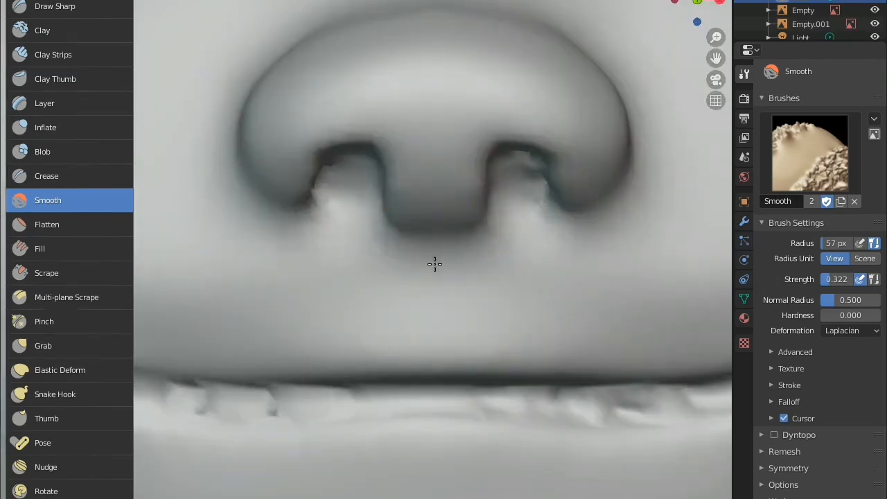
pyautogui.moveTo(328, 212); pyautogui.dragTo(343, 179)
# Deepen and sharpen the nostril openings with Draw Sharp in Subtract mode at radius 57 px, reducing the strength to 0.196
pyautogui.click(69, 8)
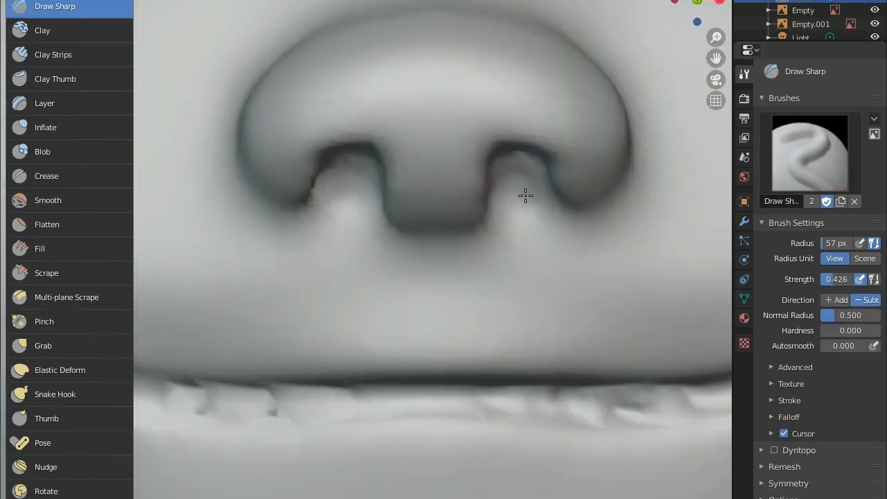
pyautogui.moveTo(525, 196)
pyautogui.mouseDown()
pyautogui.moveTo(515, 163)
pyautogui.moveTo(505, 175)
pyautogui.moveTo(549, 210)
pyautogui.mouseUp()
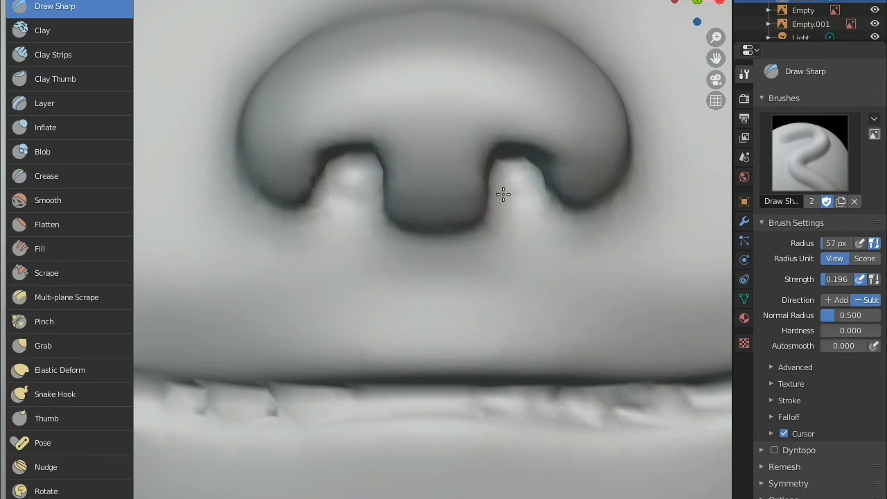
pyautogui.scroll(-4, 451, 196)
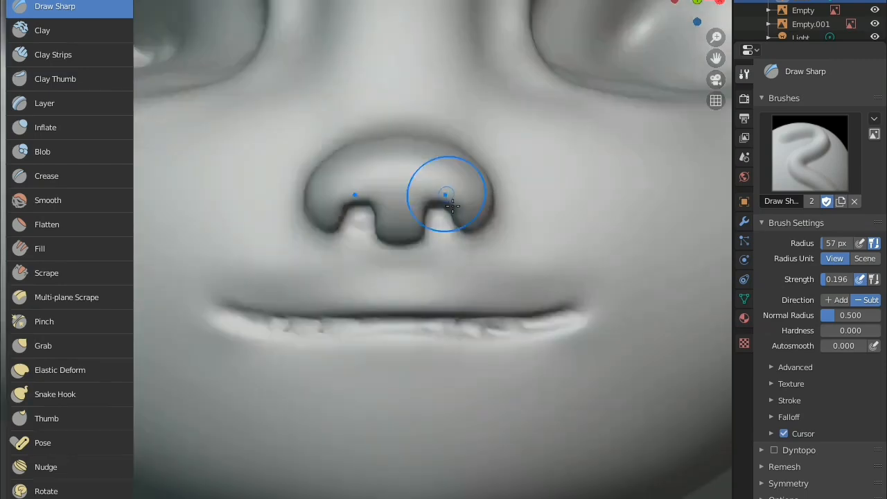
pyautogui.moveTo(547, 263); pyautogui.dragTo(499, 329, button='middle')
pyautogui.scroll(-4, 416, 332)
pyautogui.moveTo(409, 332); pyautogui.dragTo(361, 277, button='middle')
pyautogui.scroll(4, 343, 266)
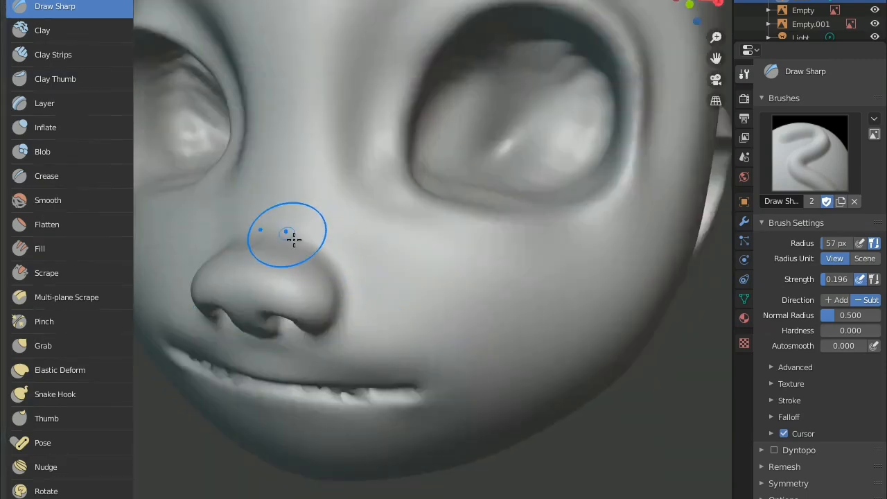
# Reshape the nose tip and underside in side profile with the Grab brush at radius 218 px
pyautogui.scroll(-2, 344, 315)
pyautogui.moveTo(361, 312)
pyautogui.mouseDown(button='middle')
pyautogui.moveTo(194, 295)
pyautogui.moveTo(392, 282)
pyautogui.moveTo(451, 255)
pyautogui.moveTo(347, 198)
pyautogui.mouseUp(button='middle')
pyautogui.scroll(3, 451, 255)
pyautogui.press('g')
pyautogui.scroll(-2, 352, 232)
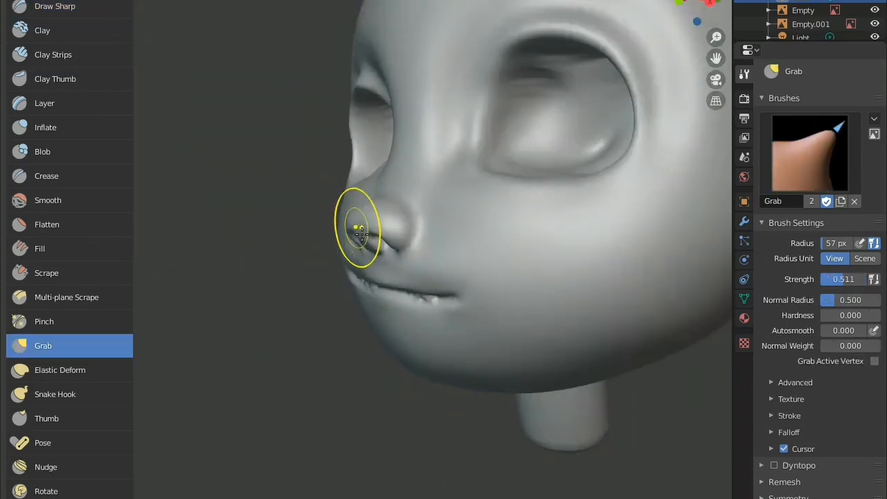
pyautogui.scroll(5, 354, 232)
pyautogui.scroll(3, 358, 234)
pyautogui.press('f')
pyautogui.click(379, 324)
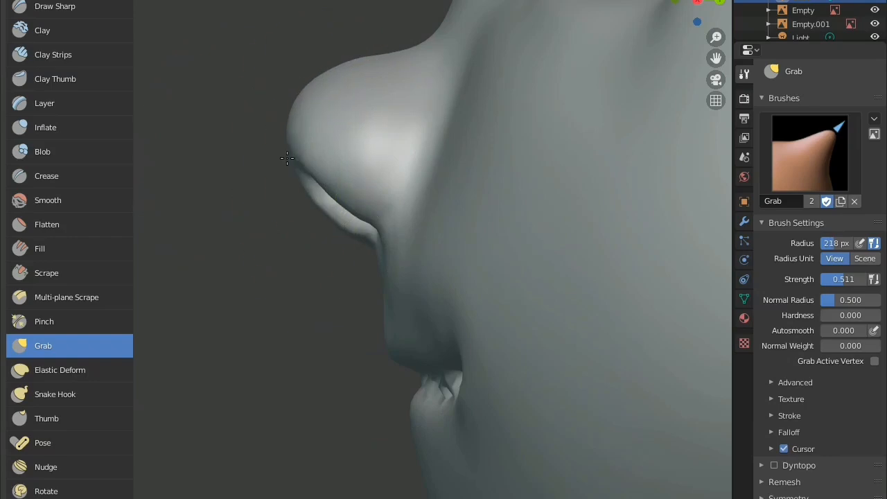
pyautogui.moveTo(322, 159); pyautogui.dragTo(380, 167)
# Reshape the sides and wings of the nose in front view with the Grab brush at radius 218 px
pyautogui.moveTo(543, 116); pyautogui.dragTo(396, 150, button='middle')
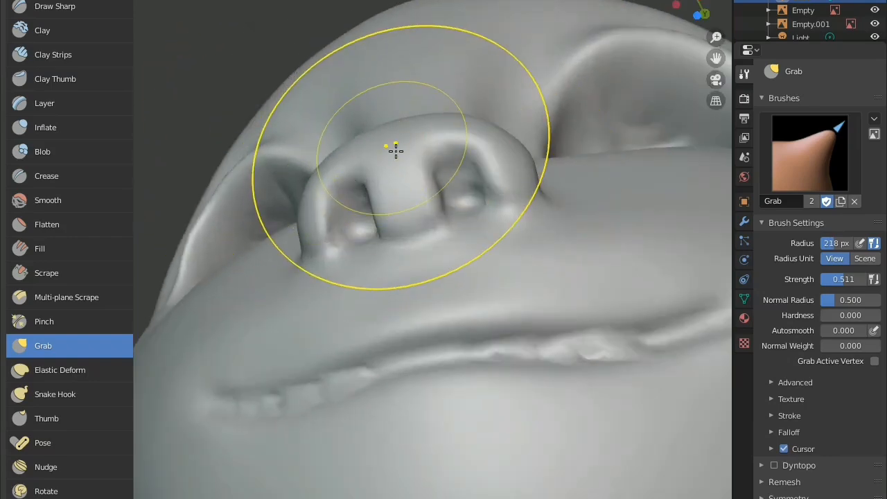
pyautogui.moveTo(388, 106); pyautogui.dragTo(432, 277, button='middle')
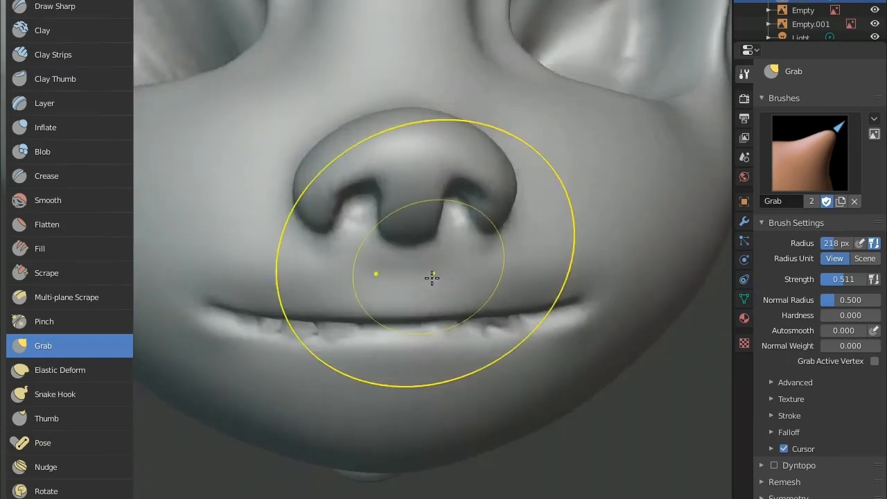
pyautogui.press('KP_1')
pyautogui.moveTo(513, 83); pyautogui.dragTo(487, 29)
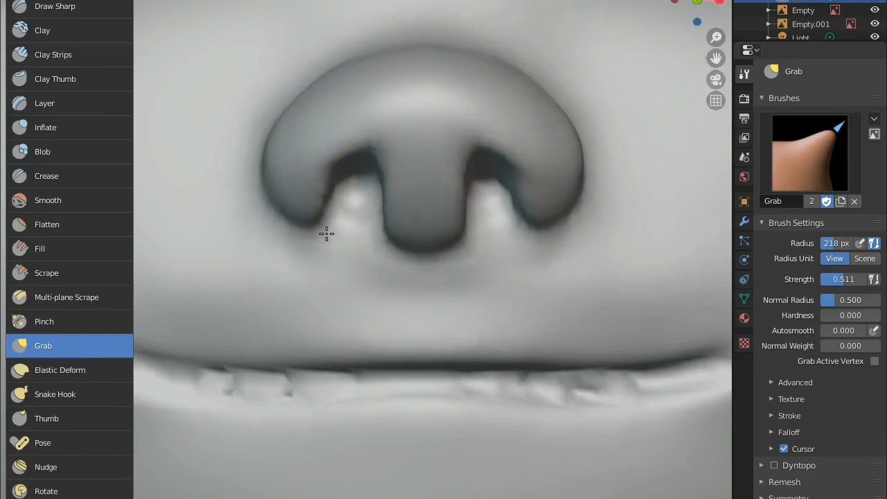
# Refine the underside of the nose in side profile with the Grab brush at radius 135 px
pyautogui.scroll(-10, 546, 234)
pyautogui.moveTo(385, 276); pyautogui.dragTo(305, 243, button='middle')
pyautogui.scroll(7, 319, 242)
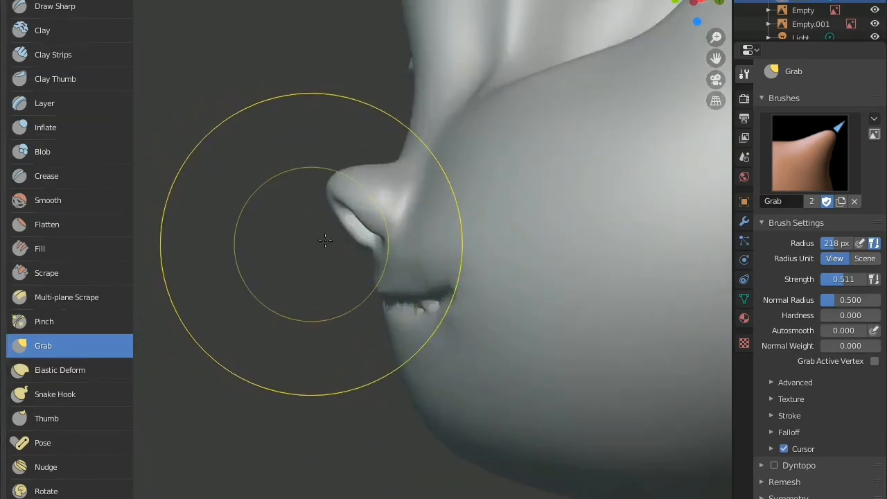
pyautogui.press('f')
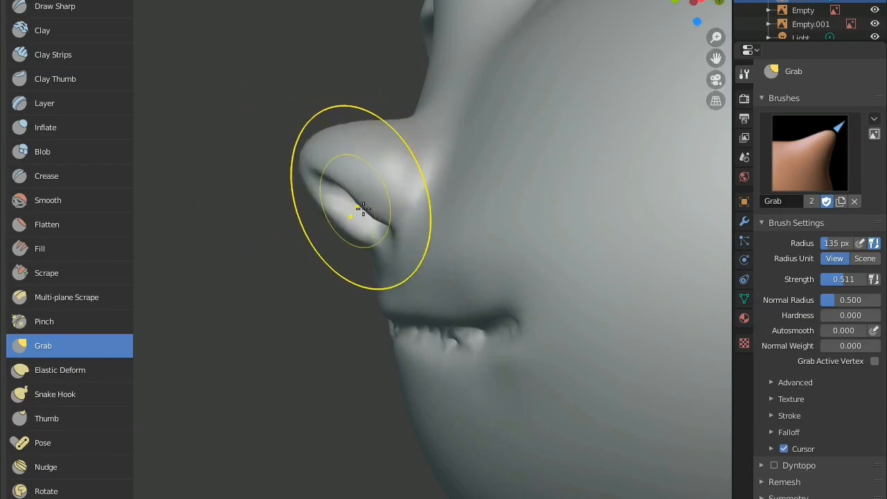
pyautogui.moveTo(363, 208); pyautogui.dragTo(523, 193, button='middle')
pyautogui.scroll(3, 439, 226)
pyautogui.moveTo(440, 226); pyautogui.dragTo(443, 246, button='middle')
pyautogui.moveTo(465, 216); pyautogui.dragTo(402, 203, button='middle')
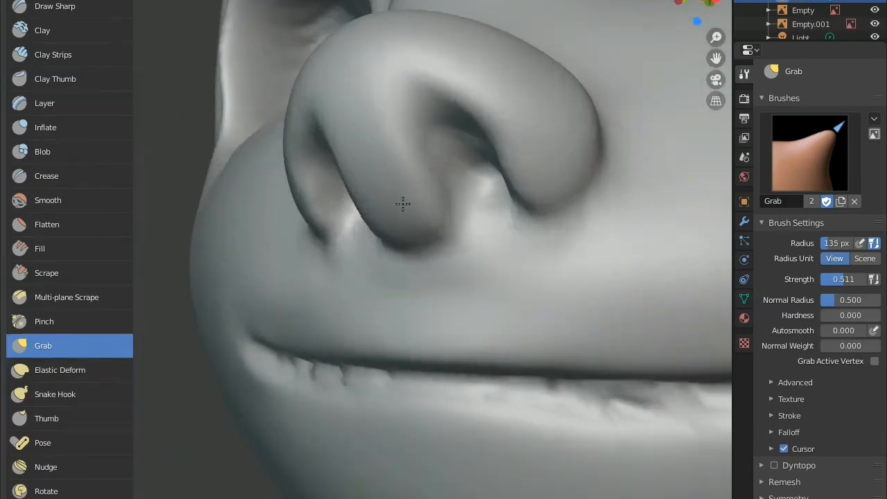
# Deepen the nostril cavities with Draw Sharp in Subtract mode at radius 65 px and strength 0.759, and switch to the Smooth brush
pyautogui.click(55, 6)
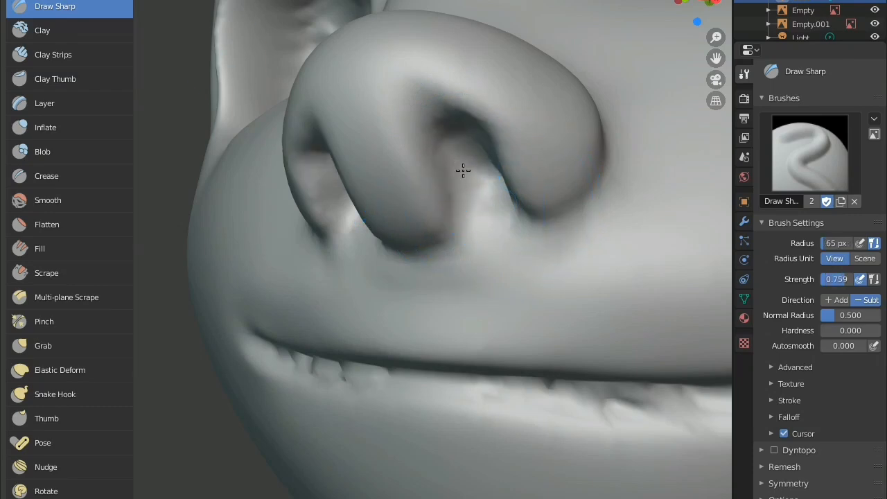
pyautogui.moveTo(477, 149)
pyautogui.mouseDown(button='middle')
pyautogui.moveTo(478, 123)
pyautogui.moveTo(463, 214)
pyautogui.moveTo(471, 109)
pyautogui.mouseUp(button='middle')
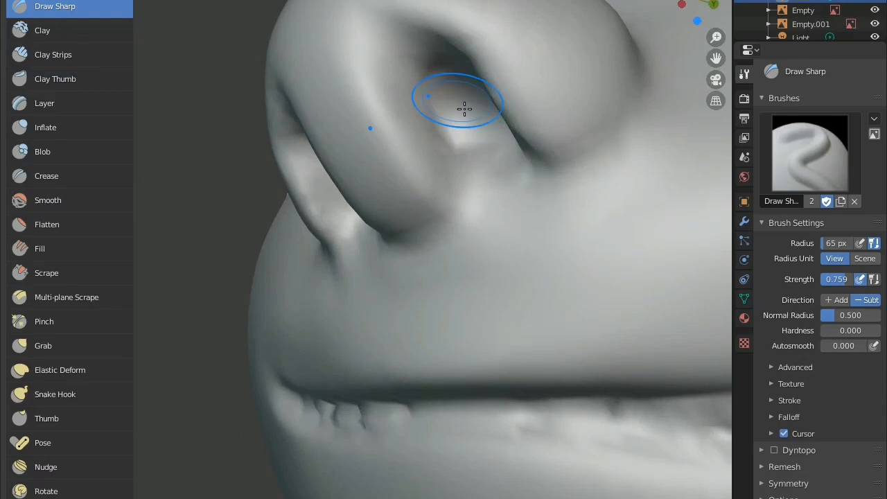
pyautogui.moveTo(435, 148)
pyautogui.mouseDown(button='middle')
pyautogui.moveTo(471, 210)
pyautogui.moveTo(436, 180)
pyautogui.moveTo(253, 178)
pyautogui.moveTo(2, 236)
pyautogui.mouseUp(button='middle')
pyautogui.click(31, 200)
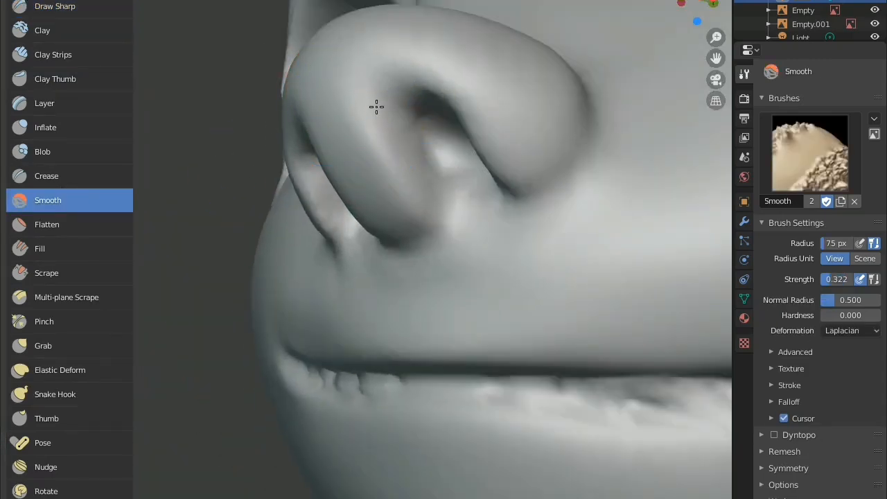
# Carve the upper and inner nostril rims with the Crease brush in Subtract mode at radius 75 px and strength 0.428
pyautogui.click(59, 176)
pyautogui.moveTo(449, 103)
pyautogui.mouseDown()
pyautogui.moveTo(388, 129)
pyautogui.moveTo(405, 180)
pyautogui.mouseUp()
pyautogui.moveTo(415, 85)
pyautogui.mouseDown()
pyautogui.moveTo(378, 117)
pyautogui.moveTo(428, 218)
pyautogui.mouseUp()
pyautogui.moveTo(382, 105); pyautogui.dragTo(391, 149)
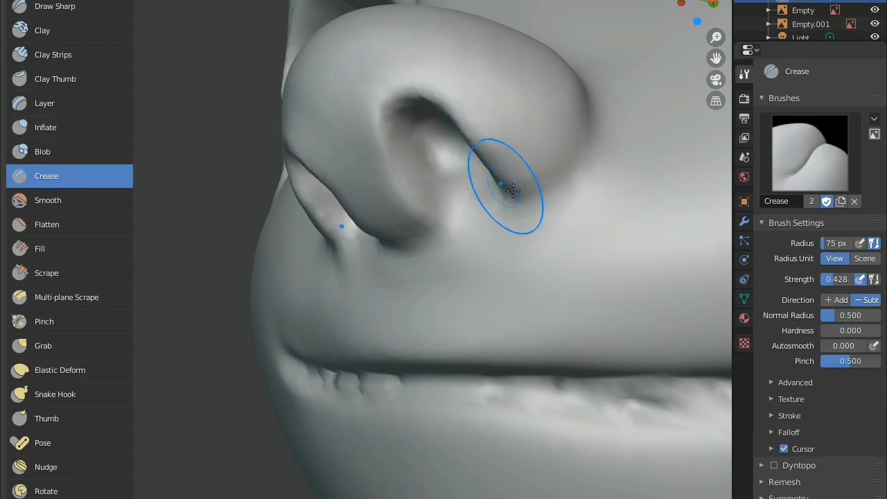
# Reshape the nostril openings and the septum between them in front view with the Grab brush at radius 84 px
pyautogui.scroll(-4, 506, 190)
pyautogui.moveTo(506, 189); pyautogui.dragTo(560, 176, button='middle')
pyautogui.press('KP_1')
pyautogui.scroll(5, 417, 235)
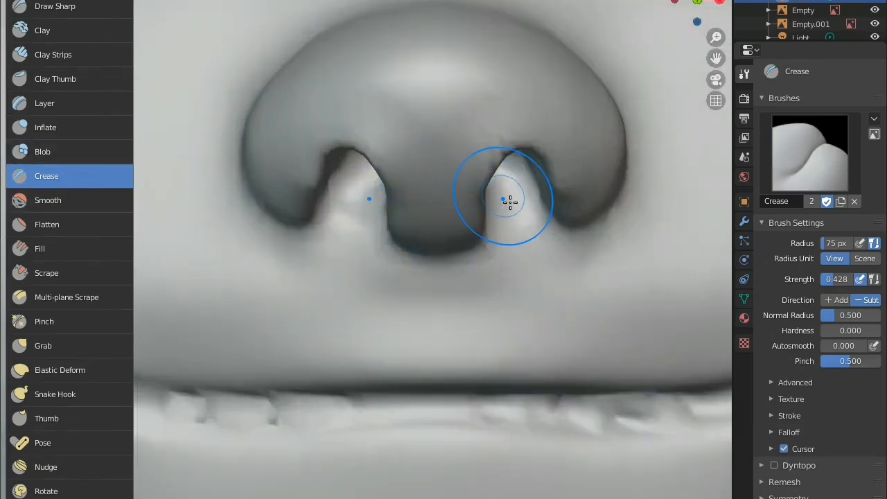
pyautogui.press('g')
pyautogui.press('f')
pyautogui.click(484, 179)
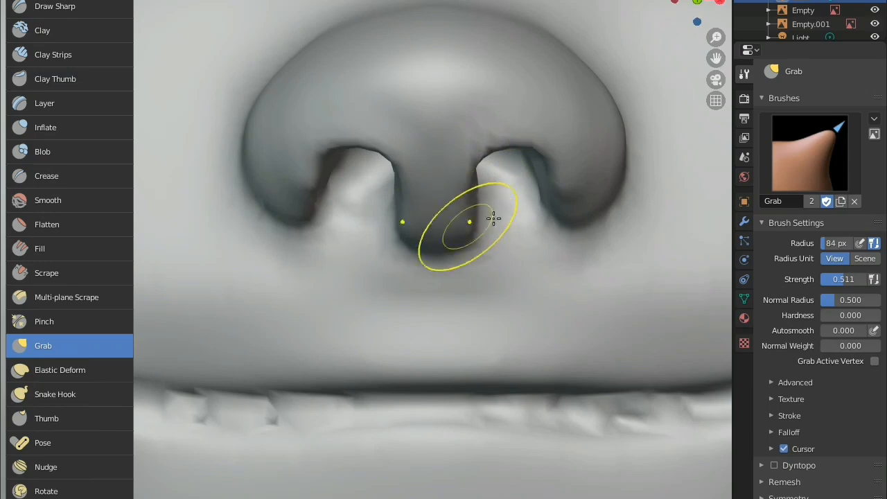
pyautogui.moveTo(545, 142); pyautogui.dragTo(504, 219, button='middle')
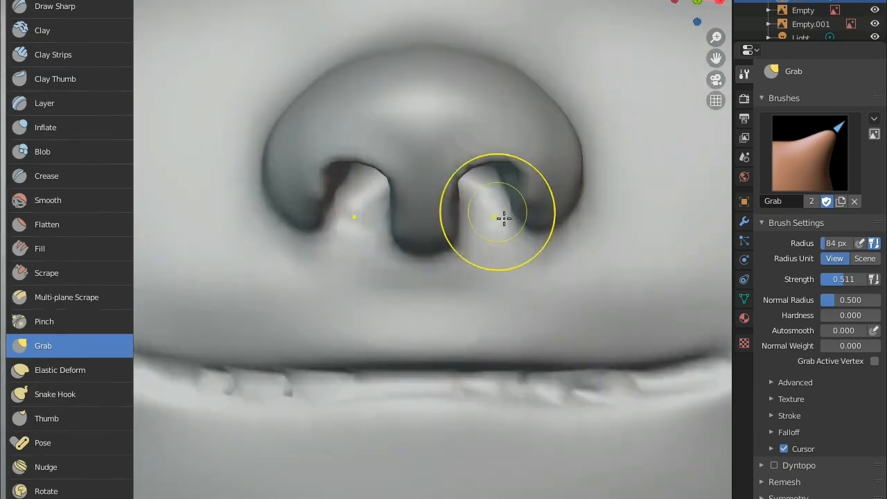
# Smooth the nostril edges and nose wings with the Smooth brush at strength 0.322, enlarging the radius to 57 px
pyautogui.hotkey('shift', 's')
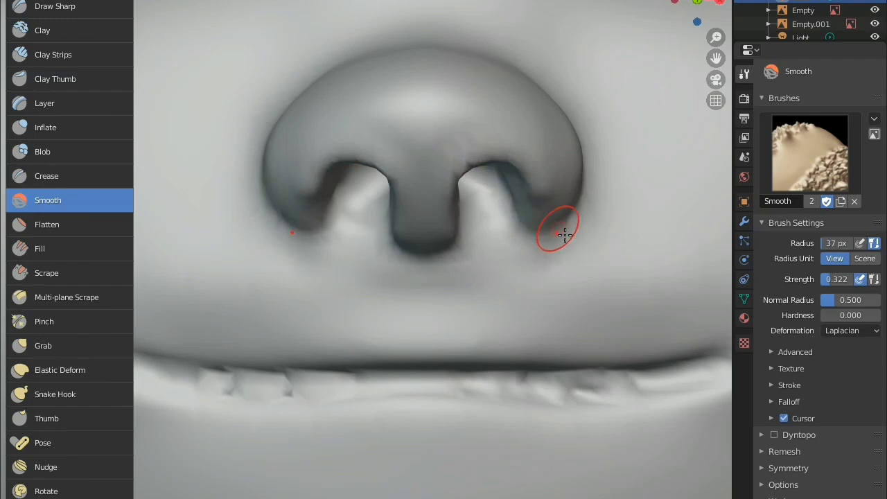
pyautogui.press('super')
pyautogui.press('super')
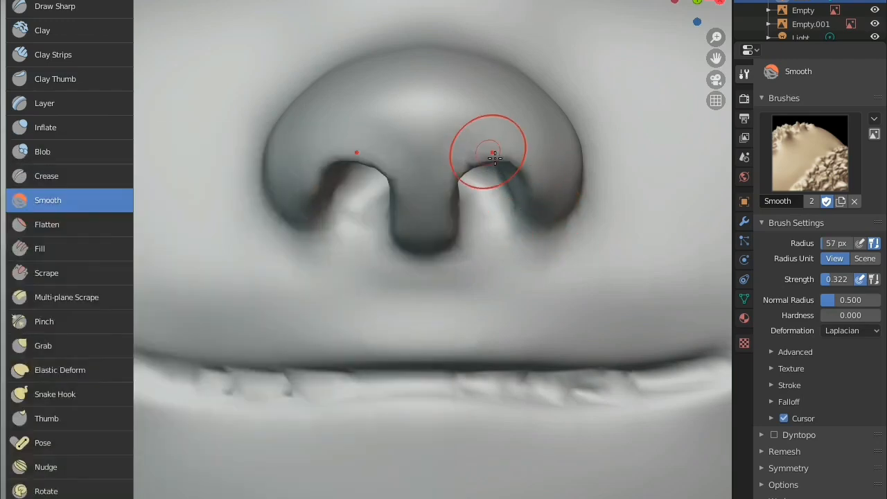
pyautogui.scroll(-8, 494, 158)
pyautogui.moveTo(477, 241)
pyautogui.mouseDown(button='middle')
pyautogui.moveTo(453, 252)
pyautogui.moveTo(458, 261)
pyautogui.moveTo(410, 224)
pyautogui.mouseUp(button='middle')
pyautogui.scroll(8, 410, 224)
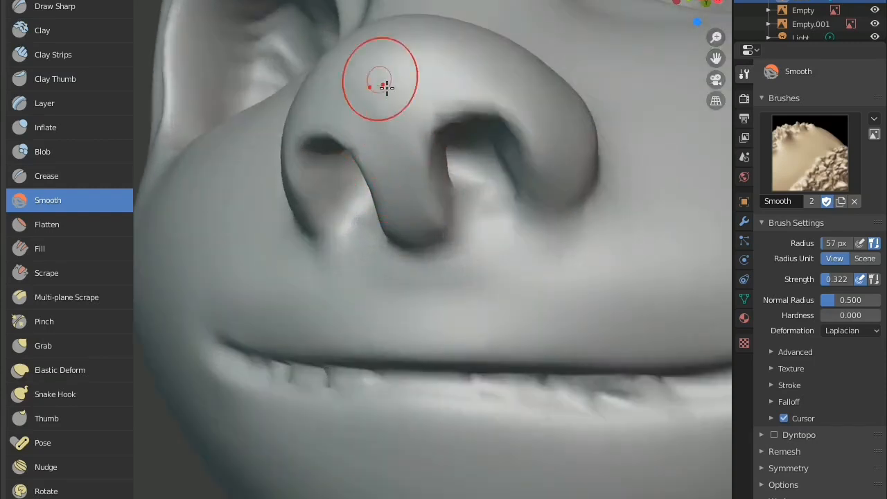
# Adjust the nose tip and upper nostril edge in side profile with the Grab brush
pyautogui.press('KP_3')
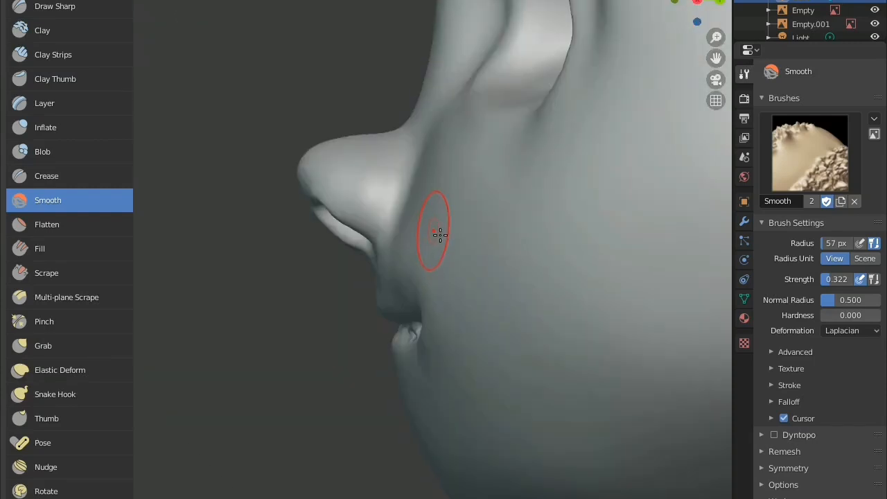
pyautogui.scroll(3, 326, 178)
pyautogui.press('g')
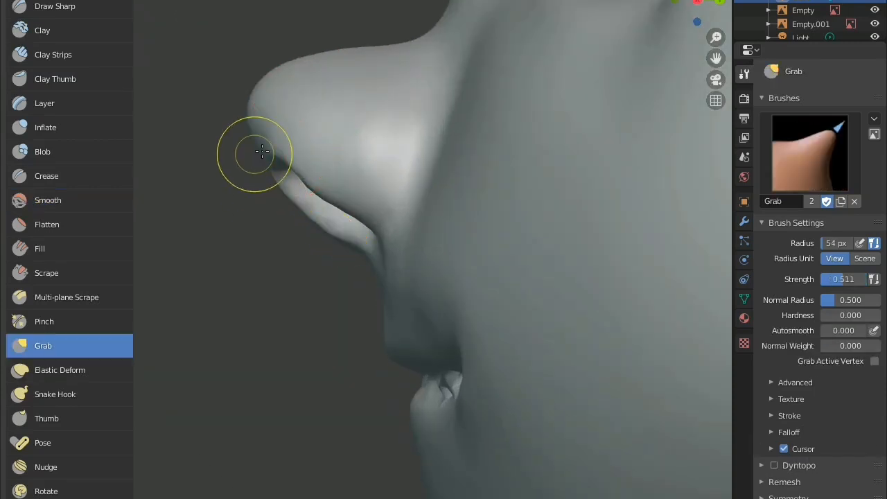
pyautogui.scroll(-1, 257, 150)
pyautogui.press('f')
pyautogui.click(315, 193)
pyautogui.moveTo(293, 145); pyautogui.dragTo(295, 135)
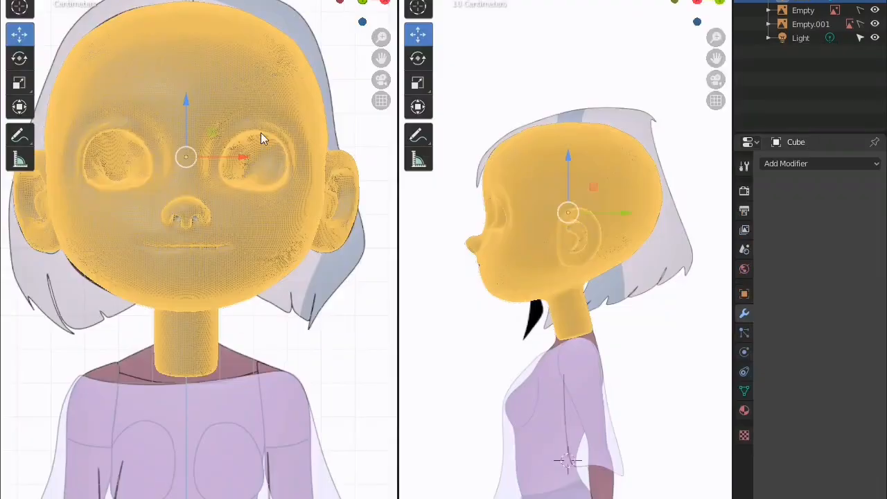
# Deselect the head and add a UV sphere for the eyeball
pyautogui.scroll(5, 232, 216)
pyautogui.scroll(-6, 232, 216)
pyautogui.hotkey('alt', 'a')
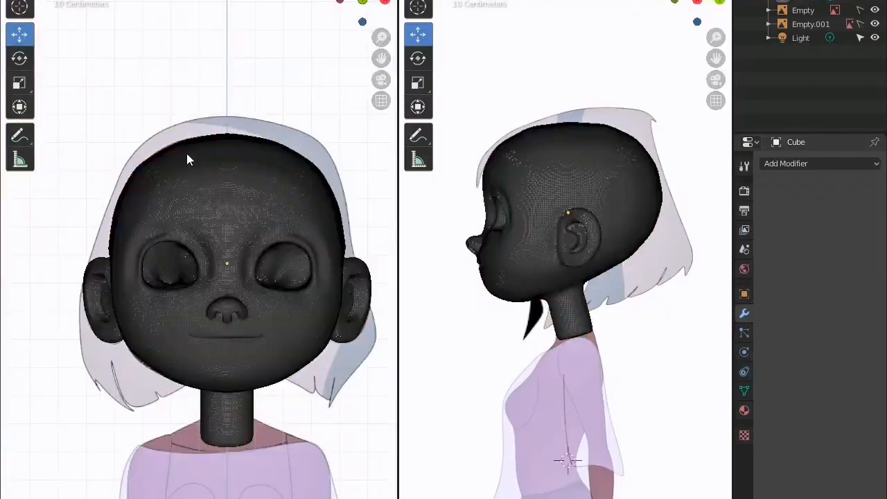
pyautogui.hotkey('shift', 'a')
pyautogui.moveTo(203, 200)
pyautogui.click(267, 241)
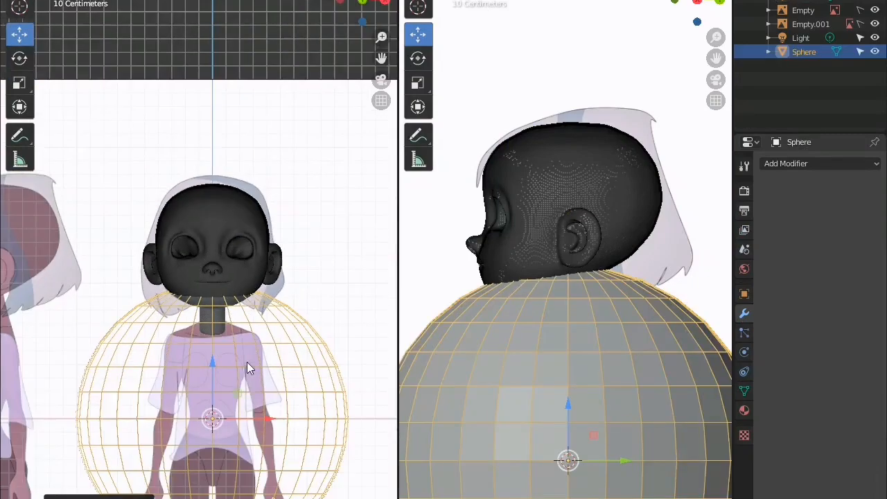
# Scale the sphere down to roughly eyeball size and move it up to the eye area in front view
pyautogui.press('s')
pyautogui.click(248, 378)
pyautogui.scroll(-5, 247, 378)
pyautogui.press('s')
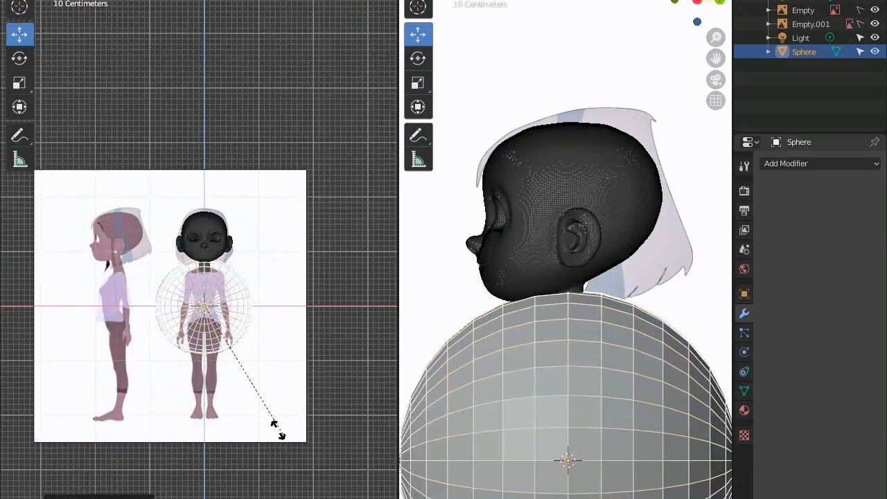
pyautogui.click(239, 359)
pyautogui.press('g')
pyautogui.click(222, 233)
pyautogui.scroll(6, 223, 232)
pyautogui.press('s')
pyautogui.click(263, 236)
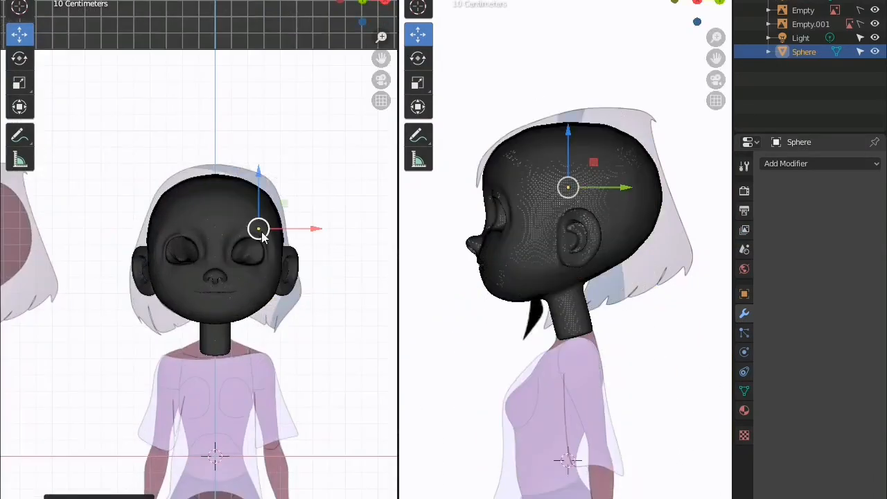
# Position the small sphere at the front of the face in side view and over the eye in front view
pyautogui.scroll(2, 555, 186)
pyautogui.click(471, 220)
pyautogui.scroll(6, 271, 253)
pyautogui.press('g')
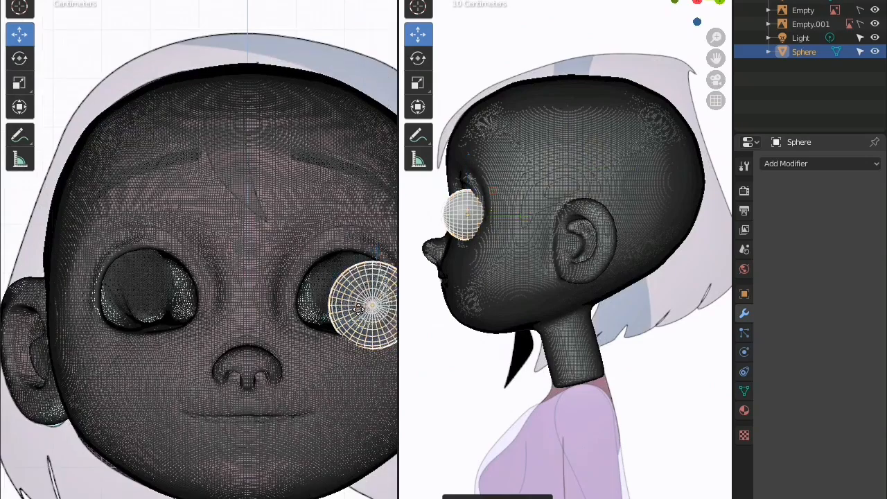
pyautogui.click(361, 336)
# Enlarge the sphere to cover the eye opening and center it on the eye in front view
pyautogui.keyDown('shift'); pyautogui.moveTo(361, 336); pyautogui.dragTo(264, 249, button='middle'); pyautogui.keyUp('shift')
pyautogui.scroll(5, 271, 218)
pyautogui.keyDown('shift'); pyautogui.moveTo(271, 218); pyautogui.dragTo(221, 221, button='middle'); pyautogui.keyUp('shift')
pyautogui.press('s')
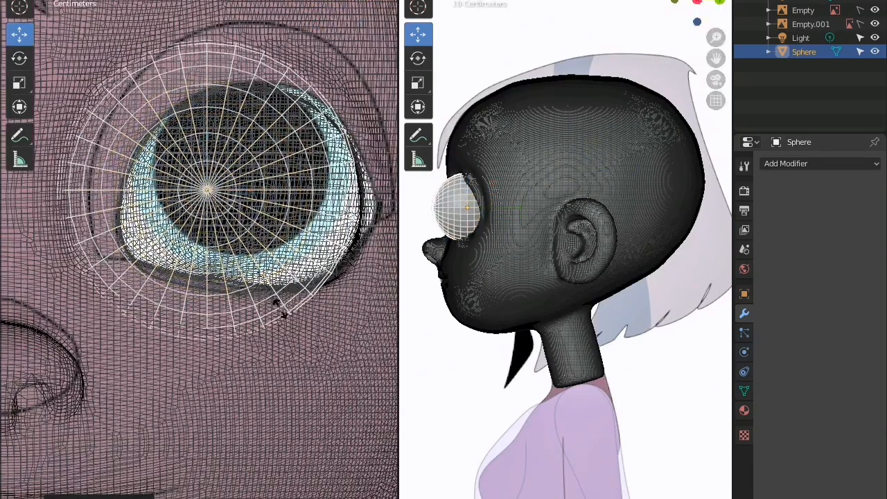
pyautogui.click(279, 312)
pyautogui.press('g')
pyautogui.click(247, 197)
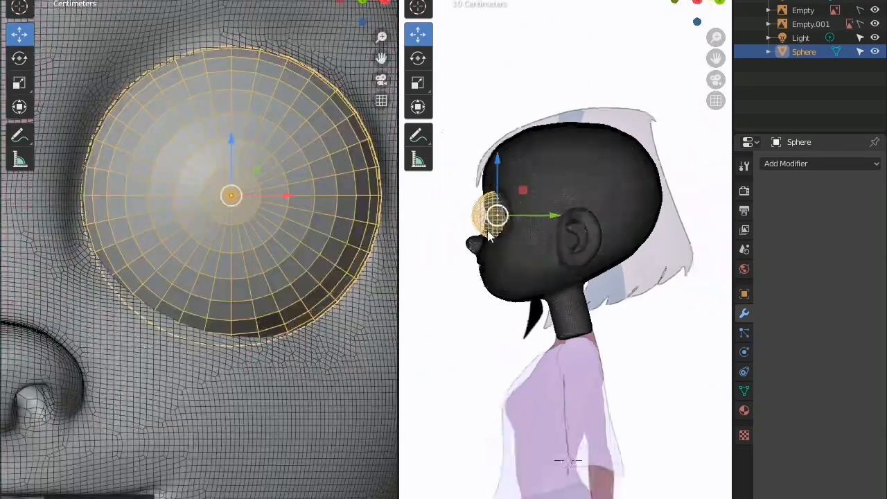
# Move the eyeball sphere back along the Y axis into the eye socket and deselect it
pyautogui.moveTo(487, 236); pyautogui.dragTo(541, 271, button='middle')
pyautogui.scroll(4, 526, 253)
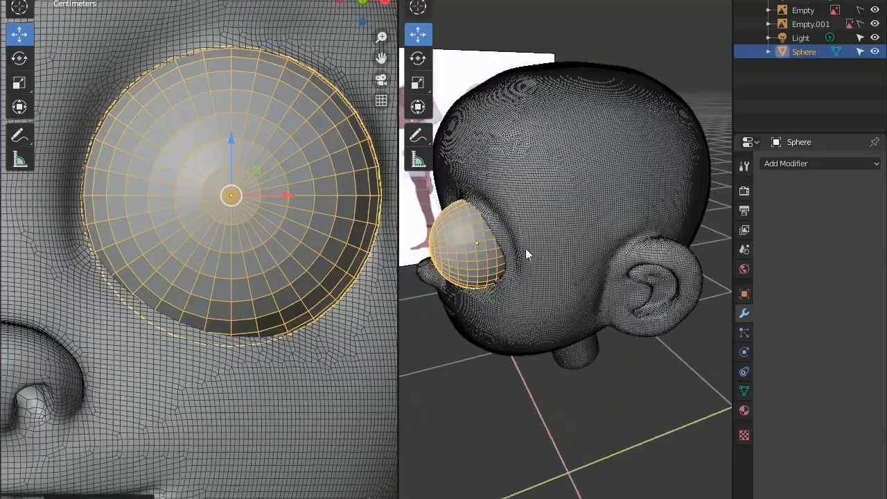
pyautogui.press('g')
pyautogui.press('y')
pyautogui.click(553, 240)
pyautogui.click(484, 410)
pyautogui.scroll(-3, 297, 269)
pyautogui.moveTo(298, 268); pyautogui.dragTo(216, 267, button='middle')
pyautogui.scroll(2, 539, 267)
pyautogui.moveTo(538, 263); pyautogui.dragTo(560, 247, button='middle')
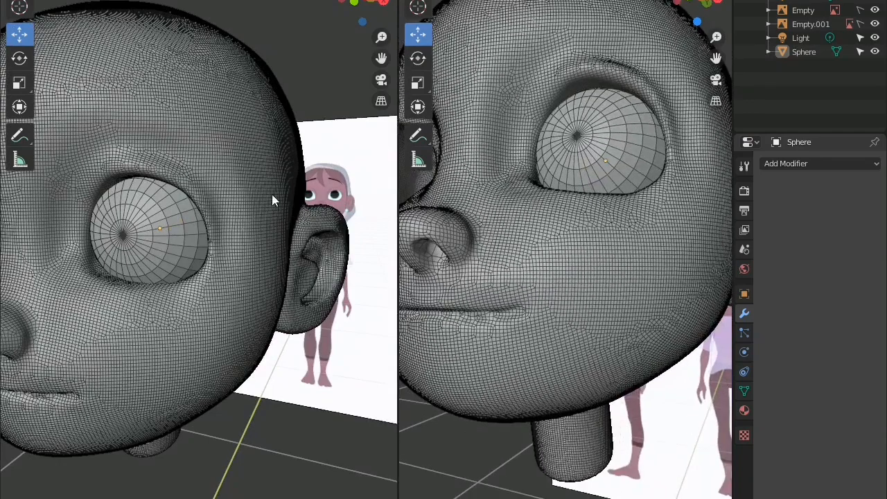
# Add an X-axis Mirror modifier to the eyeball, using the head object Cube as the mirror object
pyautogui.scroll(-1, 578, 201)
pyautogui.click(596, 197)
pyautogui.click(785, 163)
pyautogui.click(617, 287)
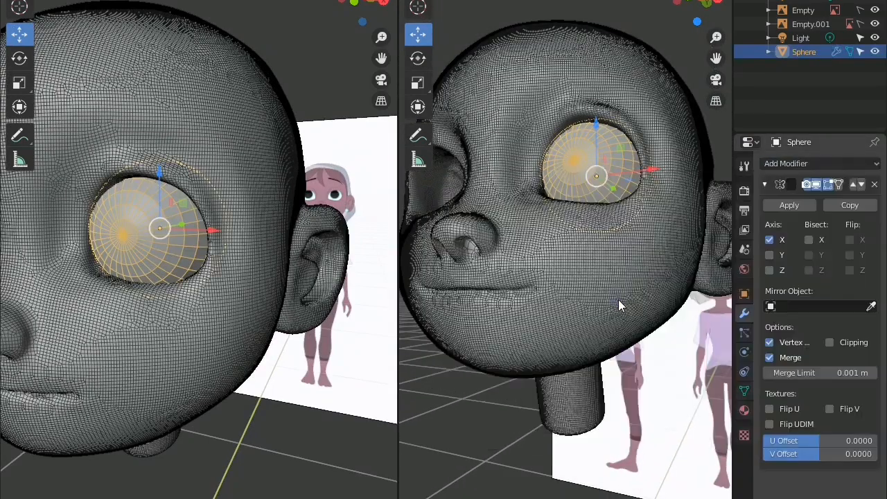
pyautogui.click(226, 127)
pyautogui.scroll(-5, 287, 411)
pyautogui.click(287, 410)
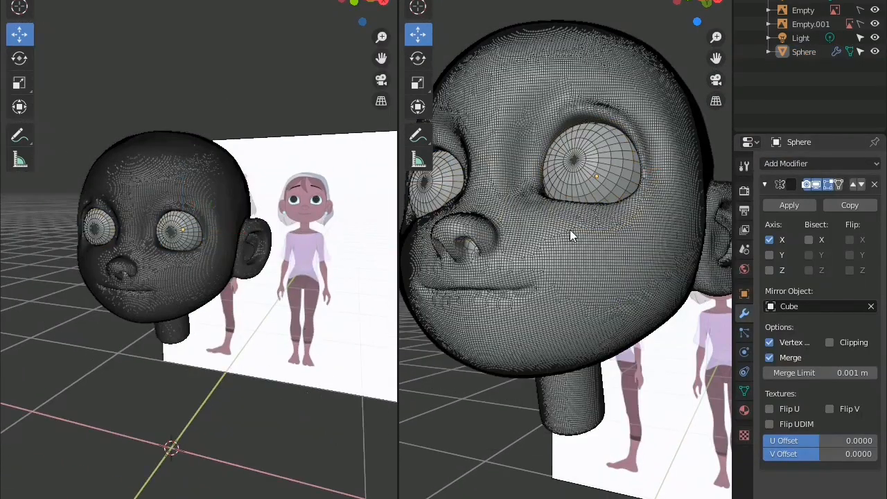
# Select the head and sculpt the lower eyelid around the eyeball in side view with the Grab brush at radius 199 px
pyautogui.press('KP_3')
pyautogui.scroll(7, 504, 307)
pyautogui.keyDown('shift'); pyautogui.moveTo(460, 212); pyautogui.dragTo(567, 119, button='middle'); pyautogui.keyUp('shift')
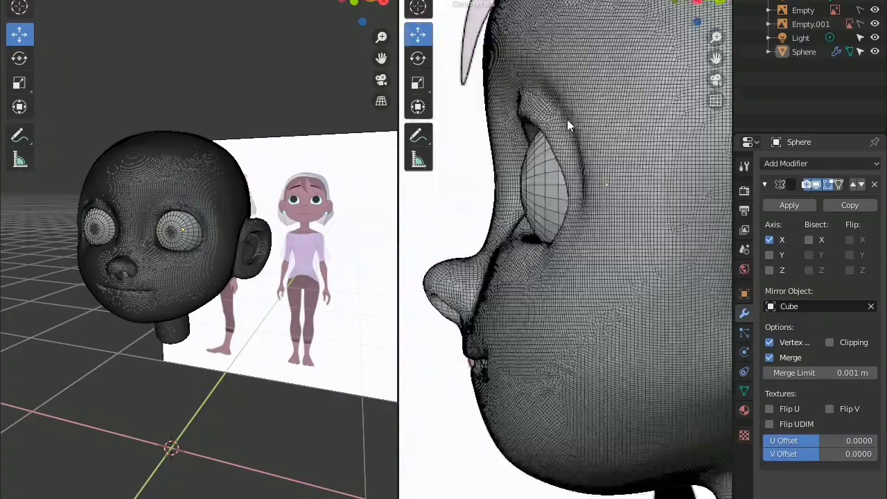
pyautogui.click(556, 101)
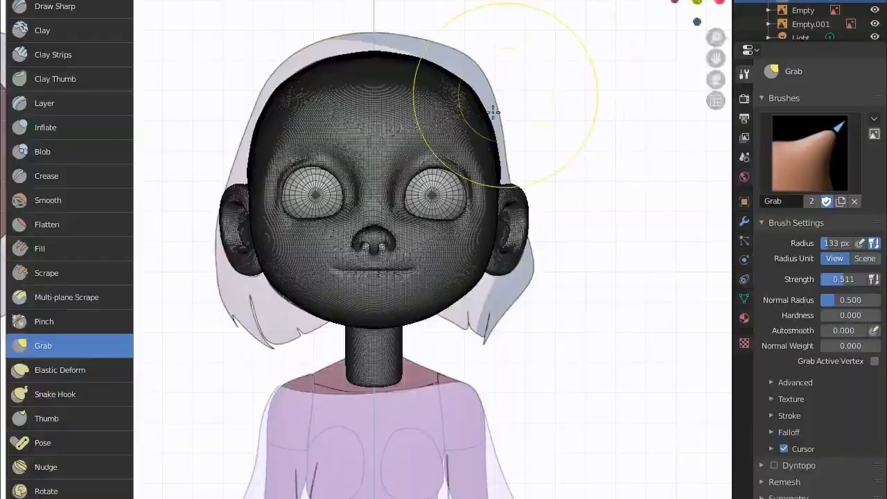
pyautogui.scroll(4, 455, 99)
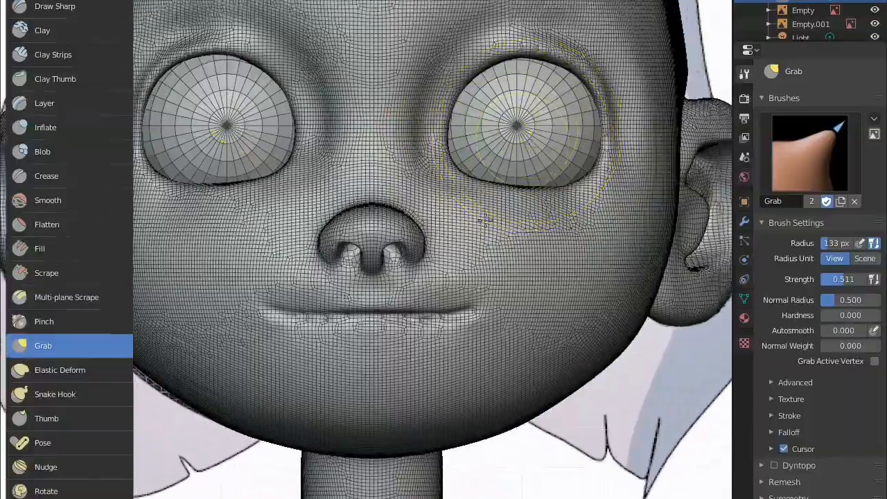
pyautogui.moveTo(455, 100); pyautogui.dragTo(490, 314, button='middle')
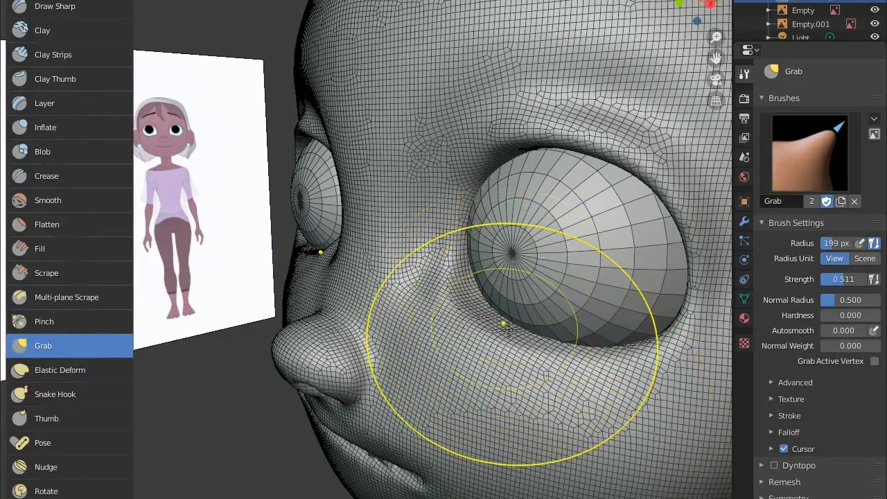
pyautogui.press('KP_3')
pyautogui.moveTo(473, 314); pyautogui.dragTo(482, 319)
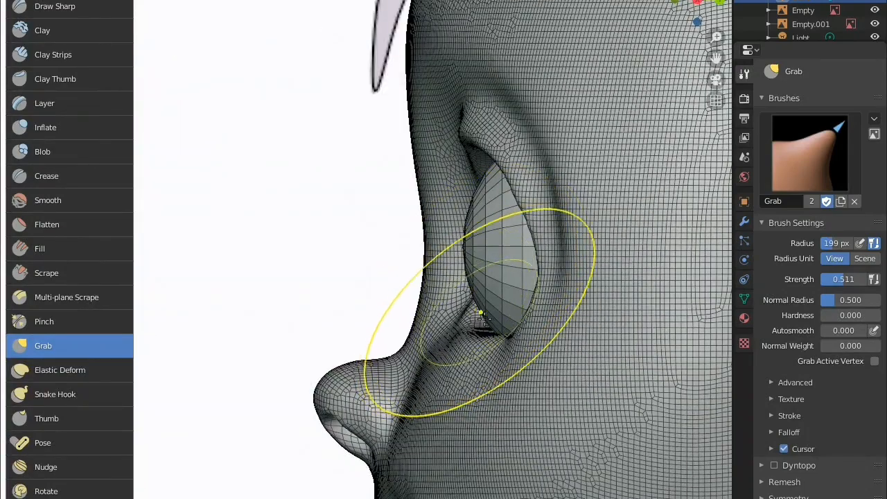
# Adjust the area below the eye in side view with the Grab brush at radius 255 px
pyautogui.scroll(2, 488, 348)
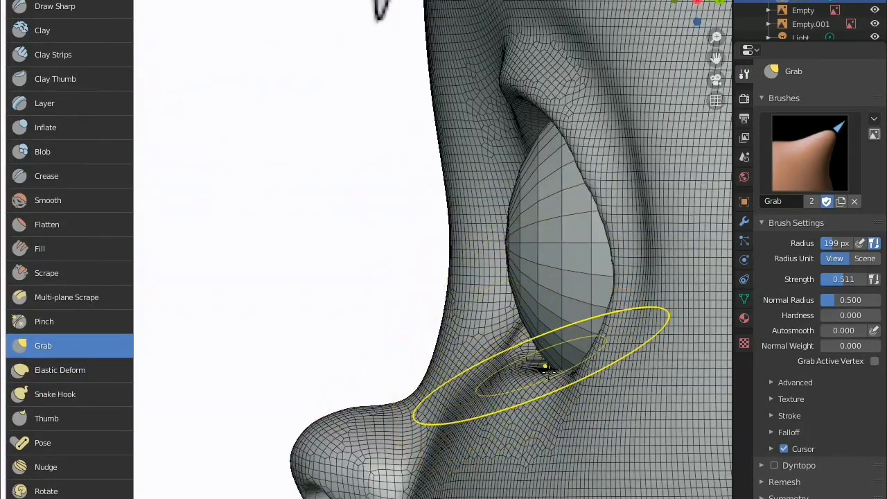
pyautogui.hotkey('alt', 'z')
pyautogui.hotkey('alt', 'z')
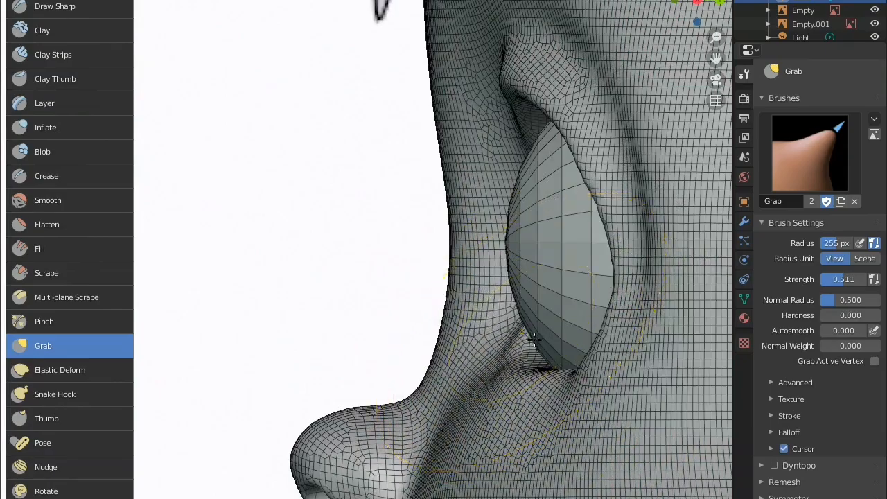
pyautogui.moveTo(506, 361); pyautogui.dragTo(501, 352)
pyautogui.scroll(-4, 471, 319)
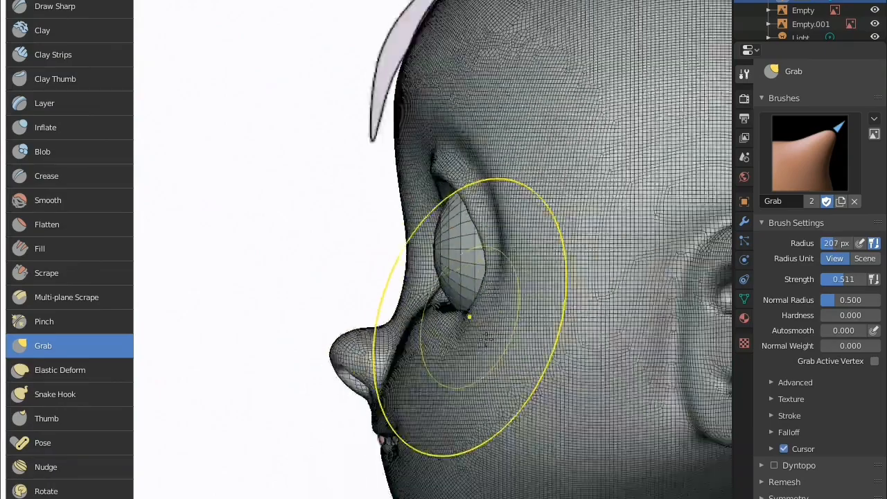
# Sculpt the upper eyelid around the eyeball from a low angle with the Grab brush at radius 158 px
pyautogui.moveTo(471, 319); pyautogui.dragTo(468, 396, button='middle')
pyautogui.moveTo(507, 367)
pyautogui.mouseDown(button='middle')
pyautogui.moveTo(501, 336)
pyautogui.moveTo(519, 251)
pyautogui.moveTo(438, 198)
pyautogui.mouseUp(button='middle')
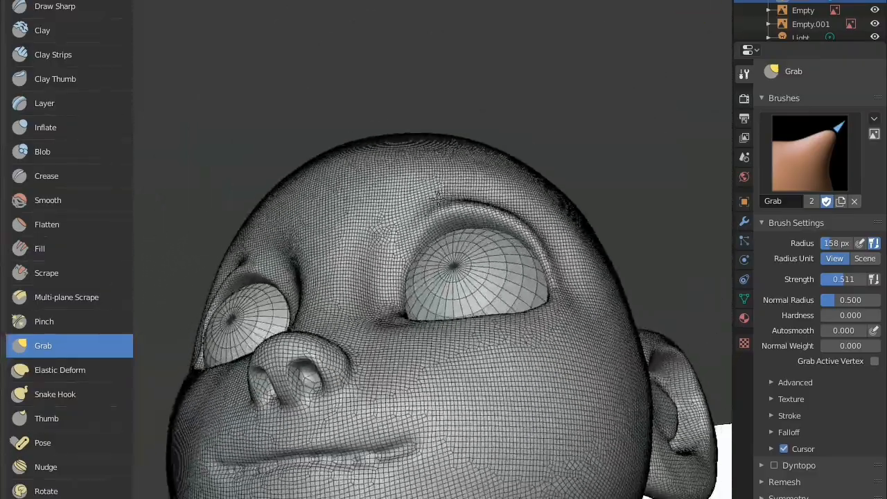
pyautogui.scroll(3, 438, 197)
pyautogui.moveTo(441, 208); pyautogui.dragTo(446, 216)
pyautogui.moveTo(446, 216); pyautogui.dragTo(447, 177, button='middle')
pyautogui.moveTo(471, 272); pyautogui.dragTo(478, 270)
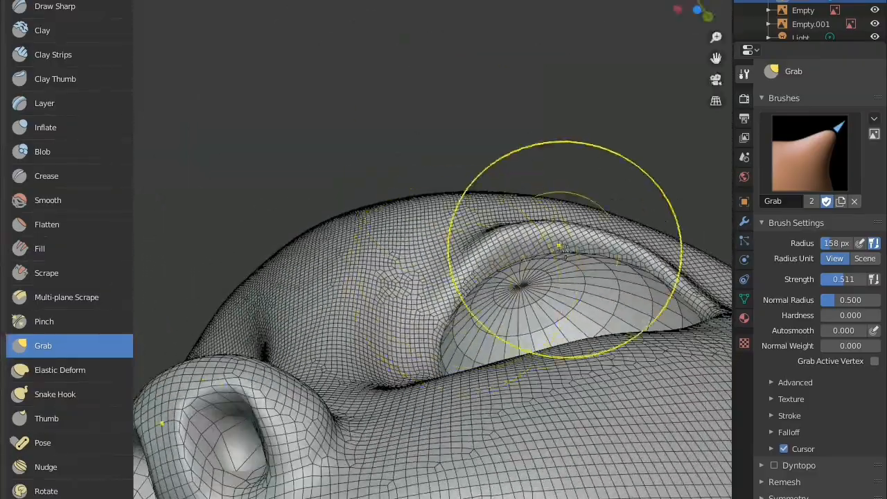
# Adjust the lower eyelid edge in front view with the Grab brush at radius 158 px
pyautogui.scroll(-3, 505, 254)
pyautogui.moveTo(505, 256)
pyautogui.mouseDown(button='middle')
pyautogui.moveTo(507, 320)
pyautogui.moveTo(462, 333)
pyautogui.moveTo(548, 348)
pyautogui.moveTo(514, 364)
pyautogui.moveTo(508, 273)
pyautogui.moveTo(396, 277)
pyautogui.moveTo(445, 278)
pyautogui.mouseUp(button='middle')
pyautogui.scroll(-5, 447, 291)
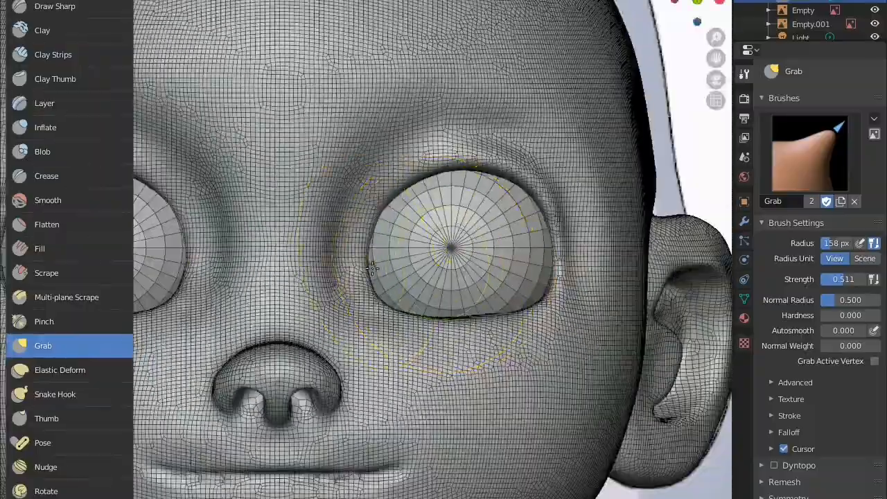
pyautogui.scroll(8, 449, 295)
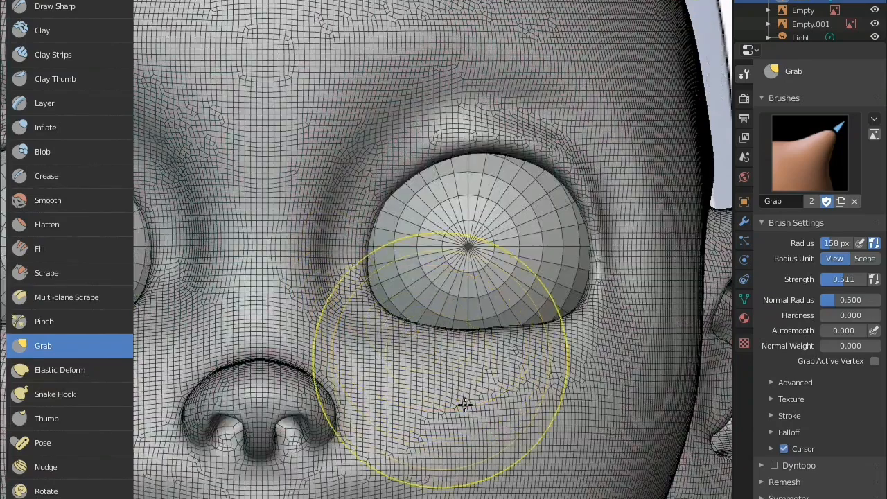
pyautogui.moveTo(420, 342); pyautogui.dragTo(418, 334)
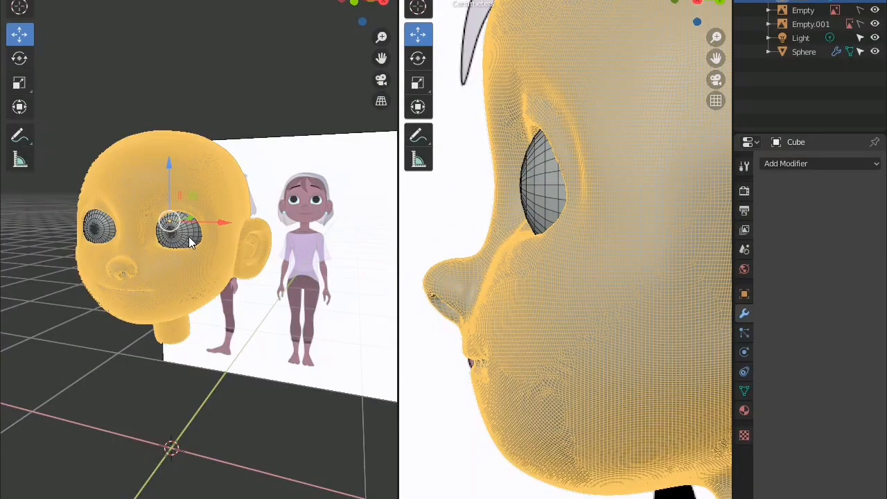
# Add a mesh plane in front view and scale it down
pyautogui.press('KP_1')
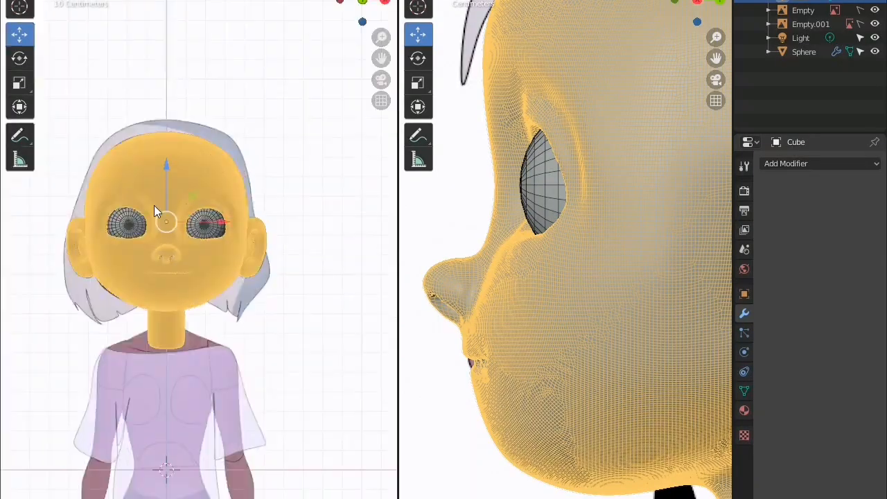
pyautogui.scroll(6, 206, 169)
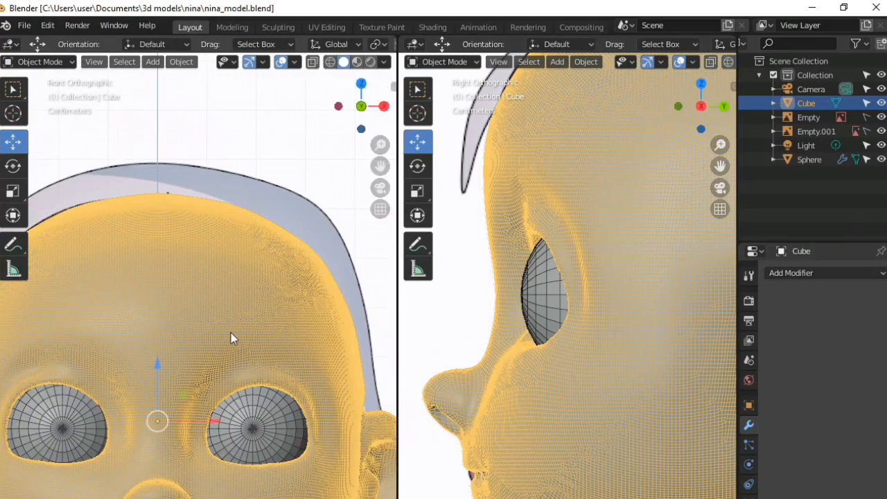
pyautogui.hotkey('shift', 'a')
pyautogui.click(284, 338)
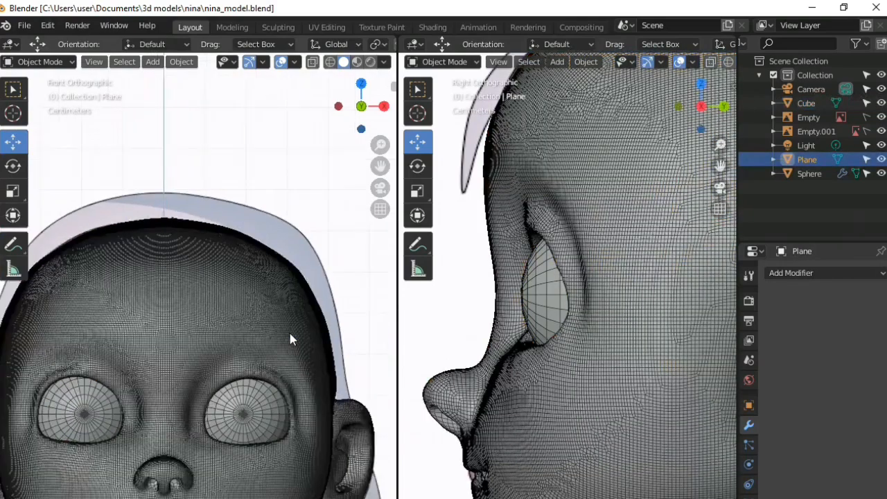
pyautogui.press('s')
pyautogui.click(208, 485)
pyautogui.press('r')
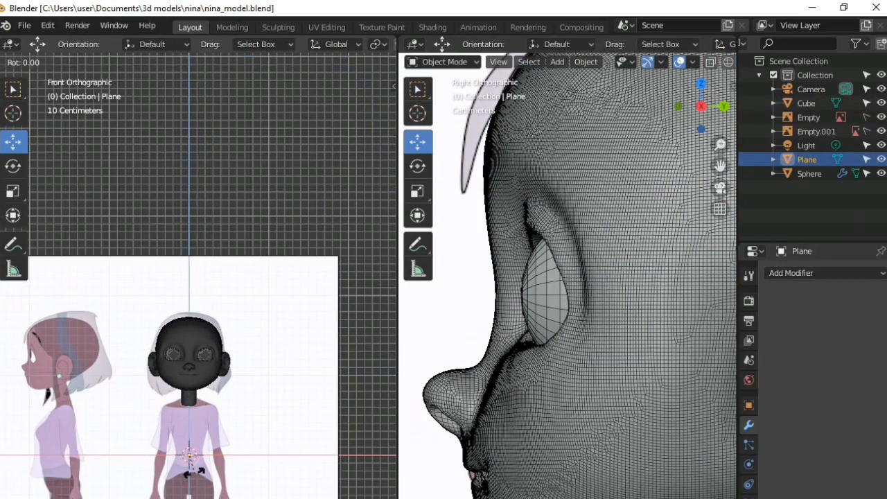
pyautogui.press('Return')
pyautogui.press('x')
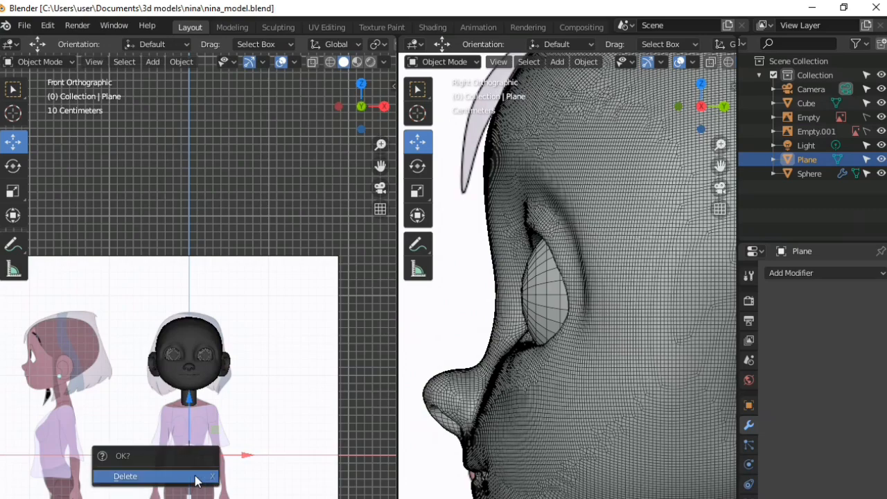
pyautogui.click(202, 460)
pyautogui.scroll(4, 196, 341)
# Rotate the plane about the X axis so that it faces the front
pyautogui.click(806, 159)
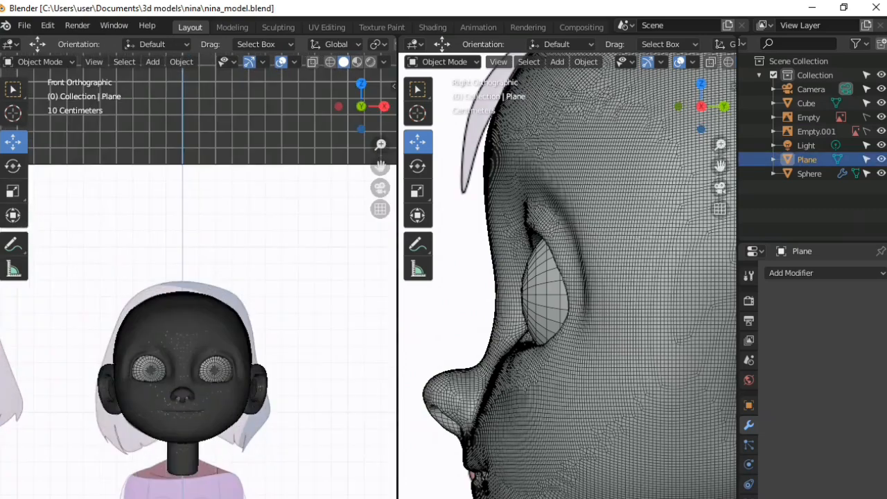
pyautogui.press('r')
pyautogui.press('x')
pyautogui.press('Return')
# Move the plane up along Z to forehead height and forward along Y in front of the face
pyautogui.scroll(-4, 194, 341)
pyautogui.moveTo(189, 406); pyautogui.dragTo(200, 290)
pyautogui.scroll(-8, 586, 329)
pyautogui.moveTo(644, 295); pyautogui.dragTo(554, 296)
pyautogui.scroll(11, 195, 340)
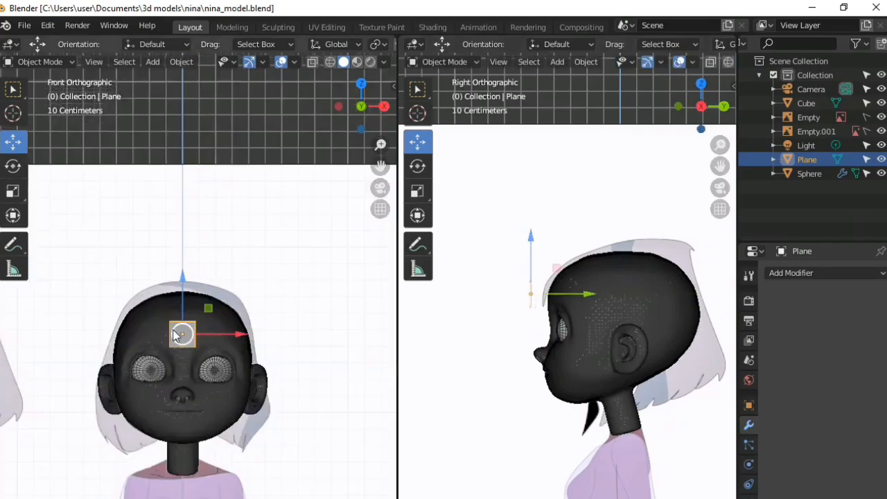
# Place the plane over the reference eyebrow in front view with X-ray on and scale it down to about the eyebrow's thickness
pyautogui.moveTo(157, 323); pyautogui.dragTo(259, 237)
pyautogui.hotkey('alt', 'z')
pyautogui.scroll(2, 239, 320)
pyautogui.scroll(1, 244, 320)
pyautogui.keyDown('shift'); pyautogui.moveTo(206, 352); pyautogui.dragTo(102, 464, button='middle'); pyautogui.keyUp('shift')
pyautogui.press('s')
pyautogui.click(172, 396)
# Enter Edit Mode and move the plane's four corner vertices onto the inner end of the reference eyebrow
pyautogui.press('Tab')
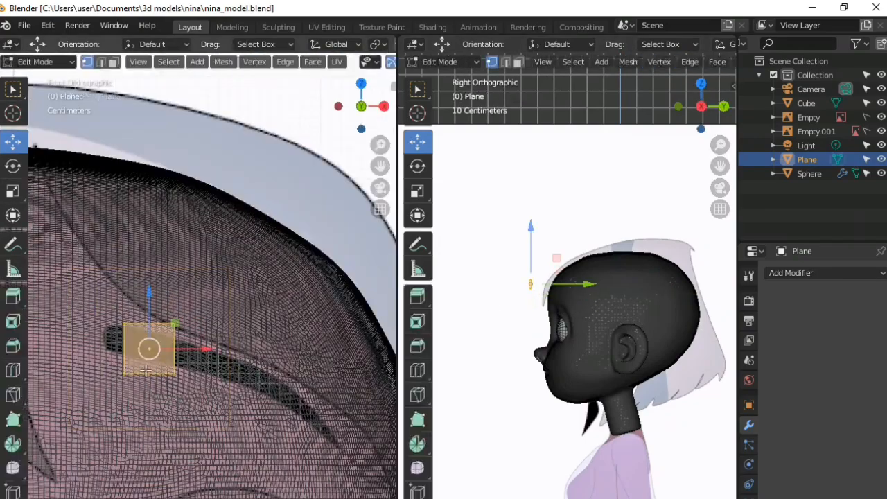
pyautogui.scroll(3, 166, 392)
pyautogui.keyDown('shift'); pyautogui.moveTo(90, 366); pyautogui.dragTo(156, 384, button='middle'); pyautogui.keyUp('shift')
pyautogui.click(137, 381)
pyautogui.moveTo(137, 381); pyautogui.dragTo(114, 385)
pyautogui.click(141, 460)
pyautogui.moveTo(140, 460); pyautogui.dragTo(108, 415)
pyautogui.click(226, 375)
pyautogui.moveTo(226, 375); pyautogui.dragTo(172, 379)
pyautogui.click(226, 458)
pyautogui.moveTo(226, 460); pyautogui.dragTo(170, 425)
# Refine the two innermost corner vertices to match the rounded end of the reference eyebrow
pyautogui.click(108, 416)
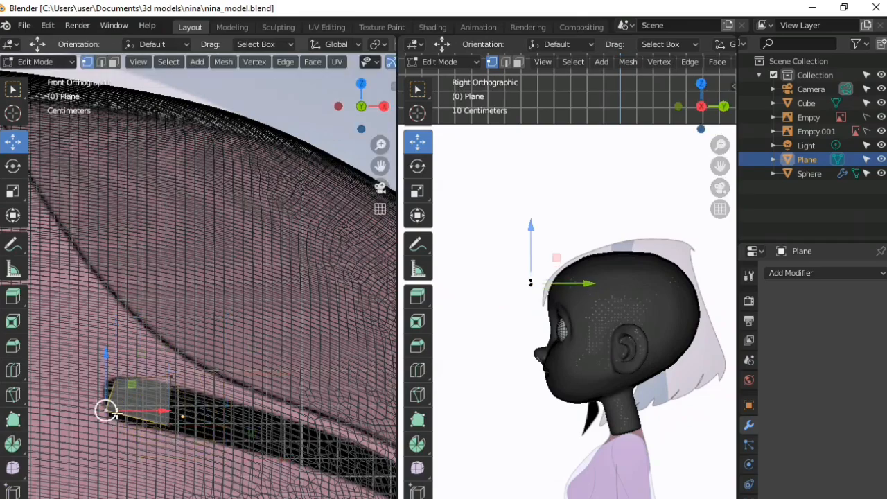
pyautogui.moveTo(108, 416); pyautogui.dragTo(106, 419)
pyautogui.click(115, 381)
pyautogui.moveTo(115, 382); pyautogui.dragTo(107, 373)
# Select the whole eyebrow face in side view, move it back against the forehead and rotate it to the forehead's slope
pyautogui.moveTo(305, 332); pyautogui.dragTo(243, 285, button='middle')
pyautogui.scroll(-6, 300, 277)
pyautogui.scroll(2, 567, 326)
pyautogui.scroll(2, 152, 379)
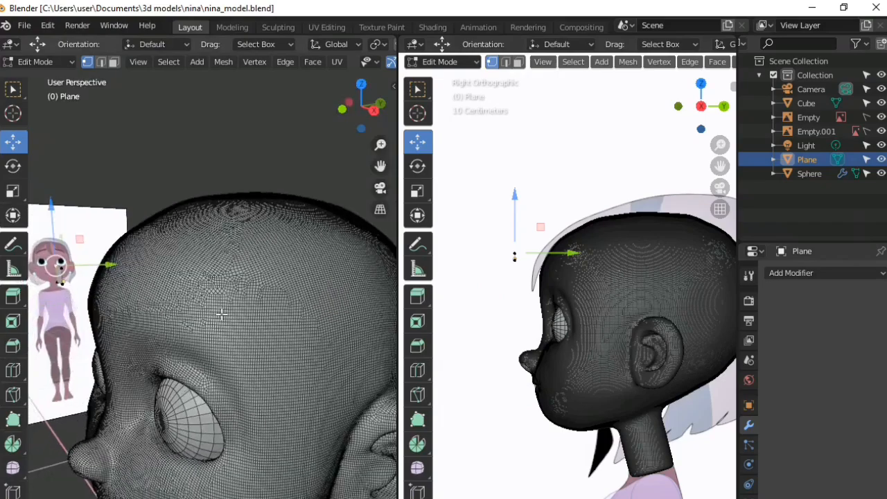
pyautogui.press('KP_3')
pyautogui.keyDown('shift'); pyautogui.moveTo(64, 288); pyautogui.dragTo(105, 331, button='middle'); pyautogui.keyUp('shift')
pyautogui.scroll(1, 105, 331)
pyautogui.keyDown('shift'); pyautogui.moveTo(105, 330); pyautogui.dragTo(138, 371, button='middle'); pyautogui.keyUp('shift')
pyautogui.press('a')
pyautogui.moveTo(152, 364); pyautogui.dragTo(216, 406)
pyautogui.scroll(5, 214, 386)
pyautogui.press('r')
pyautogui.click(175, 450)
# Nudge the eyebrow face along the Y axis to bring it closer to the forehead surface
pyautogui.moveTo(192, 422); pyautogui.dragTo(279, 410, button='middle')
pyautogui.scroll(3, 555, 304)
pyautogui.moveTo(575, 305); pyautogui.dragTo(530, 382, button='middle')
pyautogui.scroll(2, 599, 219)
pyautogui.moveTo(301, 414); pyautogui.dragTo(219, 417, button='middle')
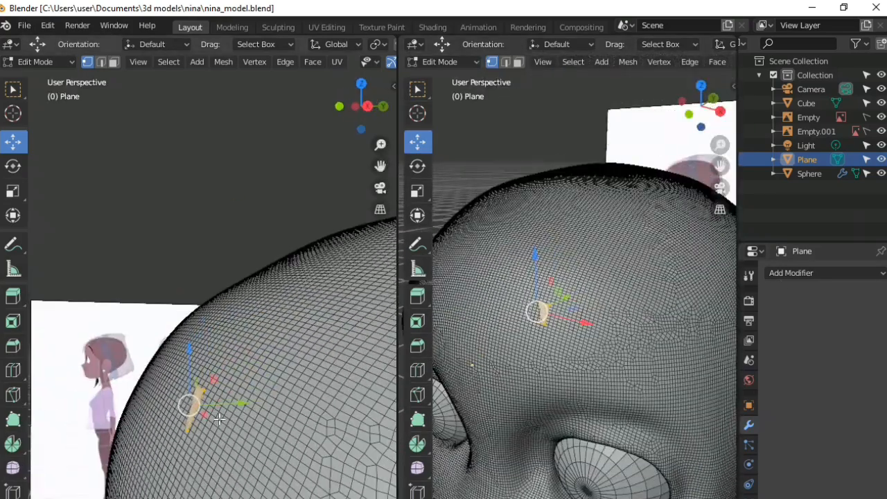
pyautogui.moveTo(244, 406); pyautogui.dragTo(229, 404)
# Shift individual corner vertices of the eyebrow face along Y to follow the forehead's curvature
pyautogui.moveTo(225, 411); pyautogui.dragTo(175, 474, button='middle')
pyautogui.click(143, 451)
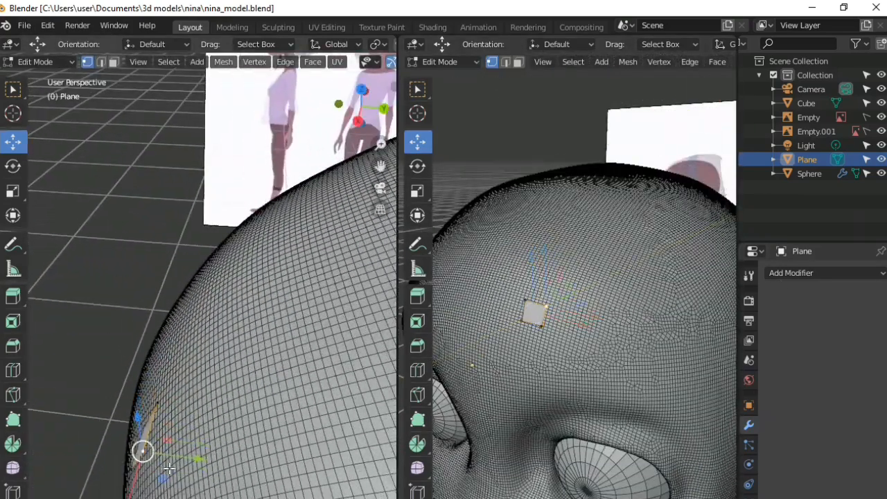
pyautogui.moveTo(180, 466)
pyautogui.mouseDown()
pyautogui.moveTo(194, 469)
pyautogui.moveTo(174, 480)
pyautogui.mouseUp()
pyautogui.click(132, 472)
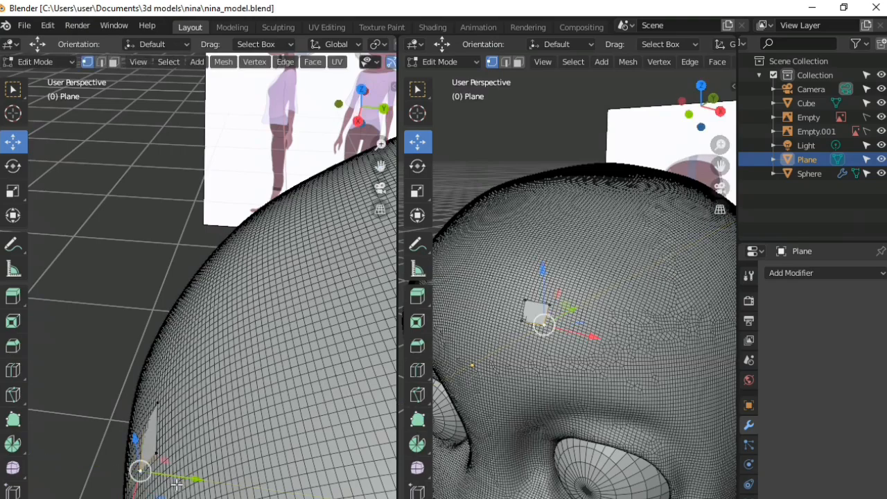
# Lower the bottom outer vertex of the eyebrow face in front view to meet the reference eyebrow's lower edge
pyautogui.press('KP_1')
pyautogui.scroll(-2, 298, 416)
pyautogui.hotkey('alt', 'z')
pyautogui.keyDown('shift'); pyautogui.moveTo(298, 415); pyautogui.dragTo(252, 426, button='middle'); pyautogui.keyUp('shift')
pyautogui.scroll(2, 253, 426)
pyautogui.moveTo(252, 443); pyautogui.dragTo(253, 454)
pyautogui.scroll(-4, 291, 61)
pyautogui.scroll(-5, 305, 44)
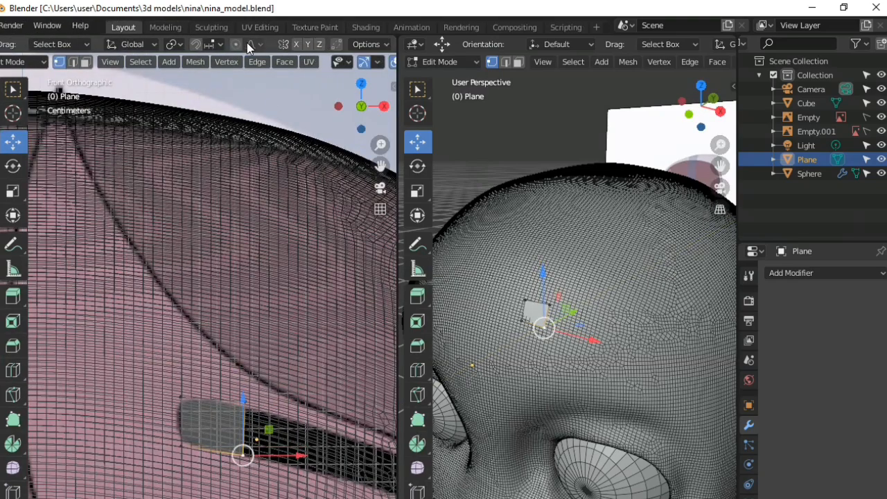
# Turn on Face snapping with Project Individual Elements, affecting Move, Rotate and Scale
pyautogui.click(220, 45)
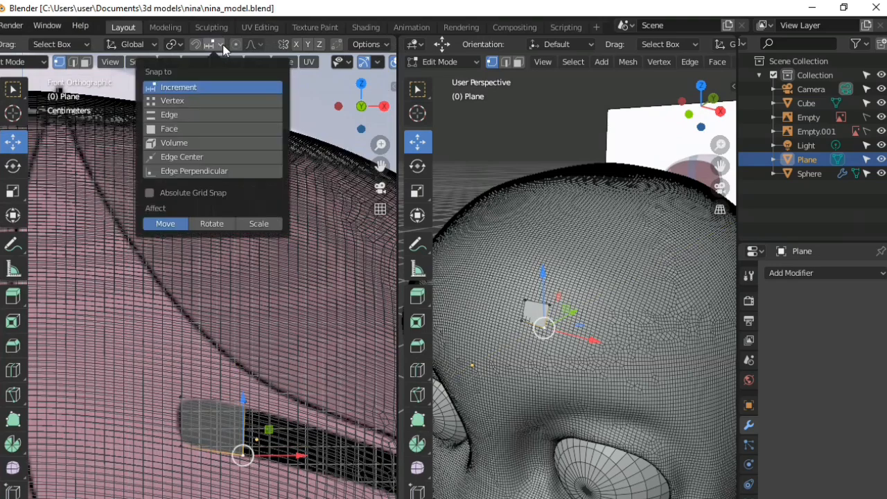
pyautogui.click(154, 131)
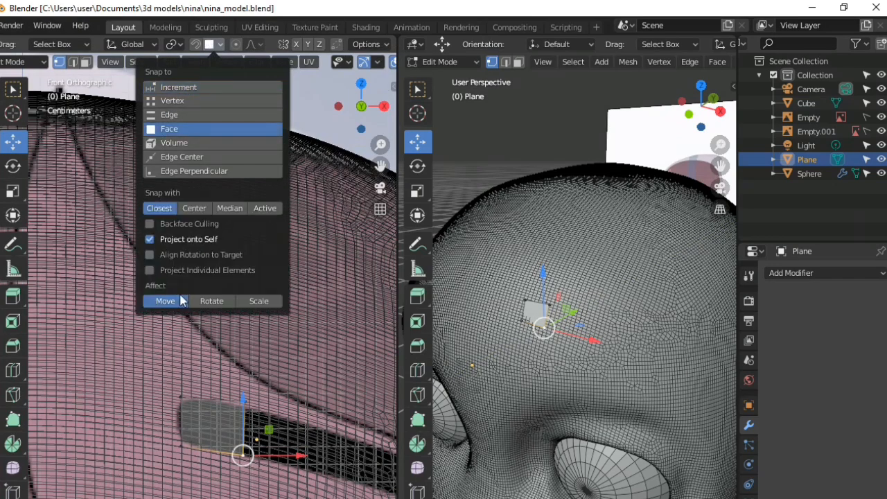
pyautogui.click(252, 302)
pyautogui.click(220, 45)
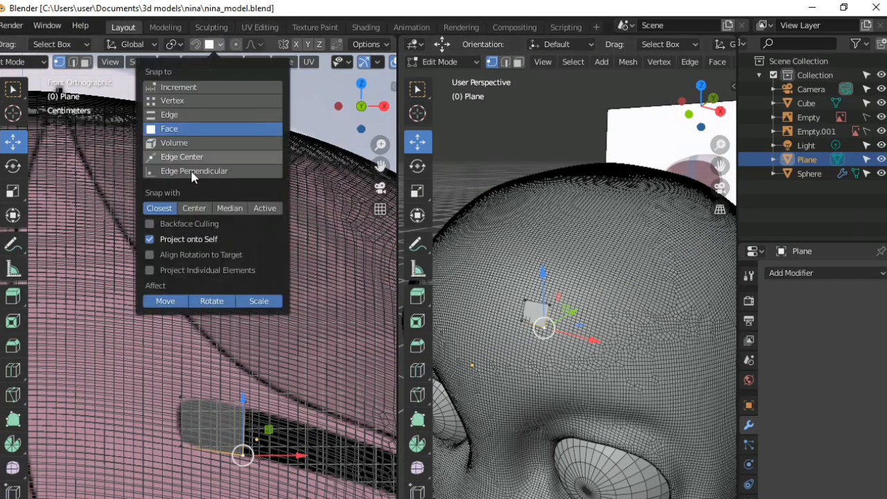
pyautogui.click(150, 271)
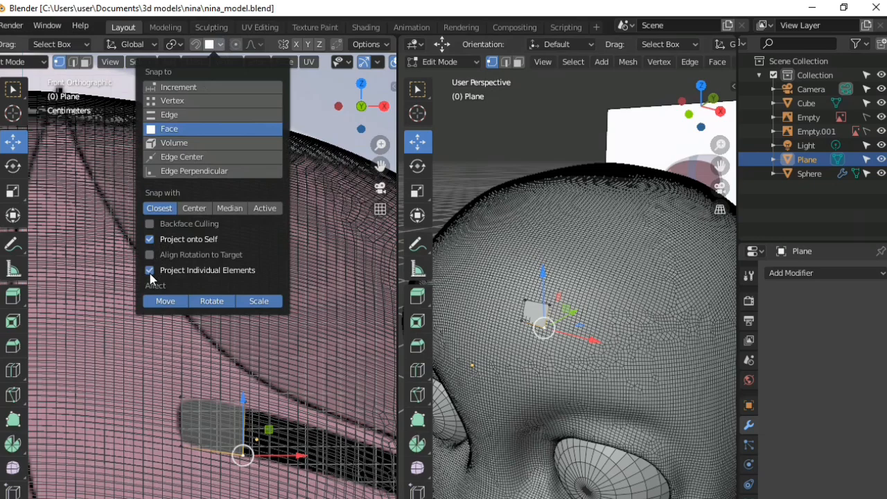
pyautogui.click(197, 45)
pyautogui.click(208, 44)
pyautogui.click(208, 43)
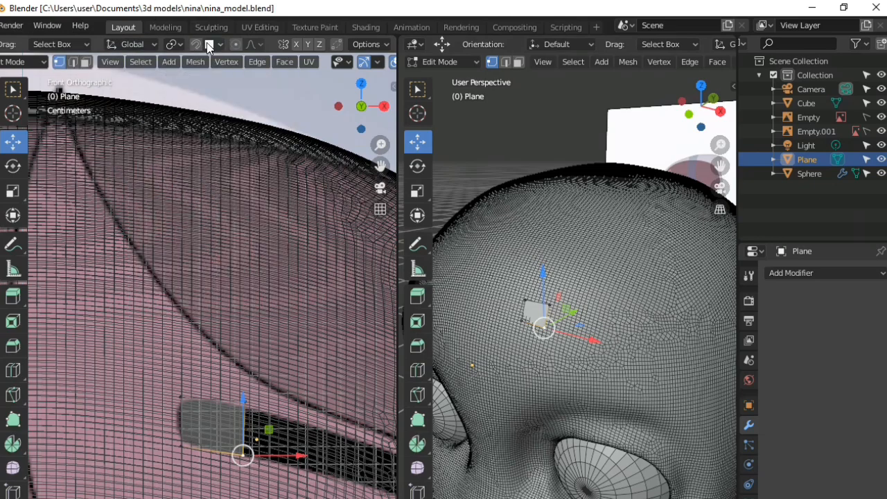
# Reposition an outer vertex of the eyebrow face with snapping and prepare its outer edge for extrusion in edge mode
pyautogui.scroll(1, 187, 167)
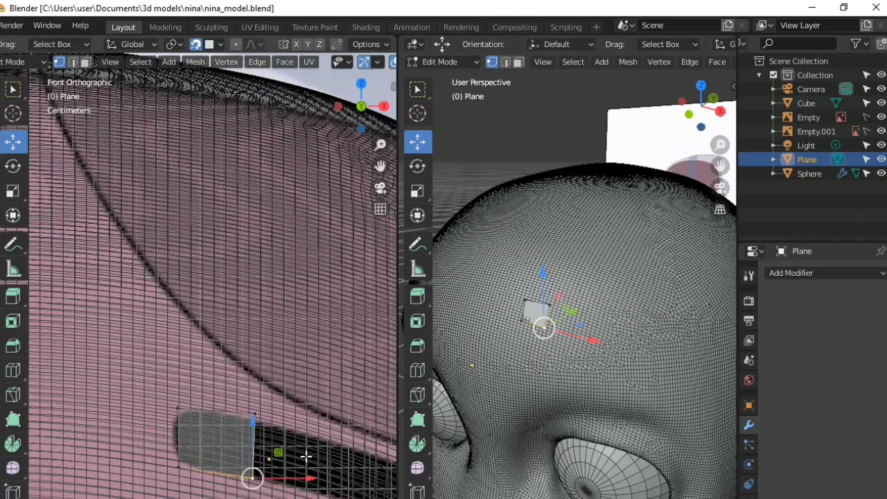
pyautogui.keyDown('shift'); pyautogui.moveTo(305, 456); pyautogui.dragTo(127, 351, button='middle'); pyautogui.keyUp('shift')
pyautogui.click(198, 362)
pyautogui.press('KP_1')
pyautogui.press('g')
pyautogui.click(206, 361)
pyautogui.press('KP_1')
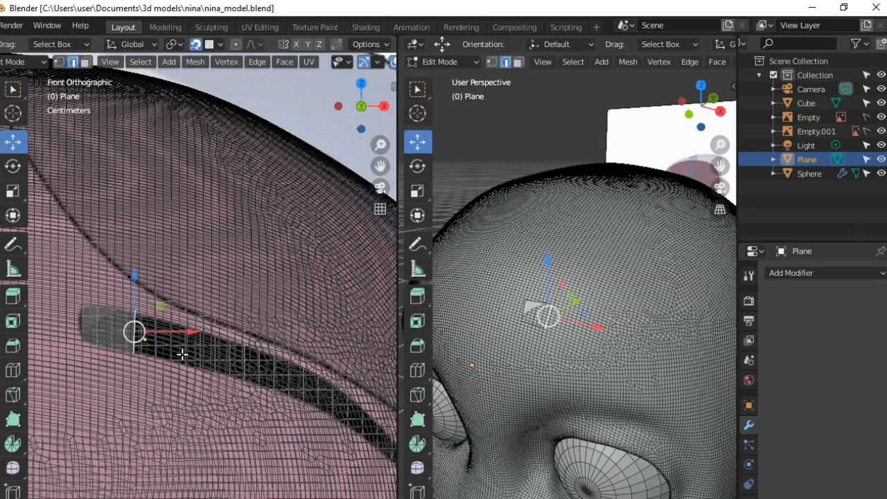
# Extrude the outer edge in successive segments along the reference eyebrow toward its outer tip
pyautogui.keyDown('ctrl'); pyautogui.rightClick(200, 359); pyautogui.keyUp('ctrl')
pyautogui.keyDown('ctrl'); pyautogui.rightClick(275, 372); pyautogui.keyUp('ctrl')
pyautogui.scroll(-1, 277, 373)
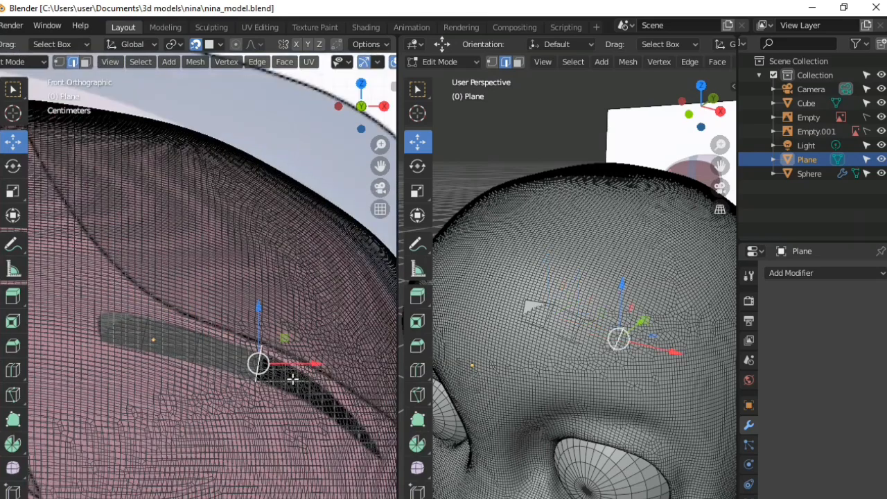
pyautogui.keyDown('ctrl'); pyautogui.rightClick(315, 391); pyautogui.keyUp('ctrl')
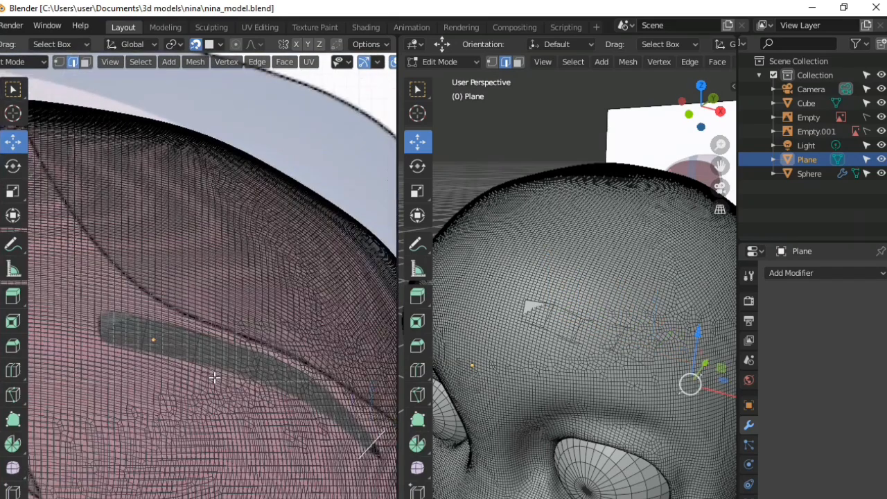
# Move the vertices of the middle eyebrow segments onto the outline of the reference eyebrow
pyautogui.scroll(2, 213, 385)
pyautogui.click(201, 393)
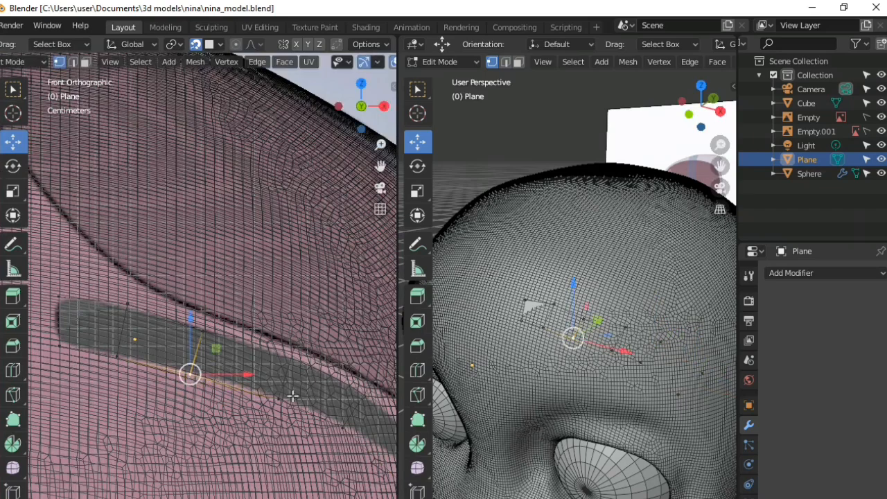
pyautogui.keyDown('shift'); pyautogui.moveTo(290, 408); pyautogui.dragTo(201, 373, button='middle'); pyautogui.keyUp('shift')
pyautogui.scroll(1, 199, 368)
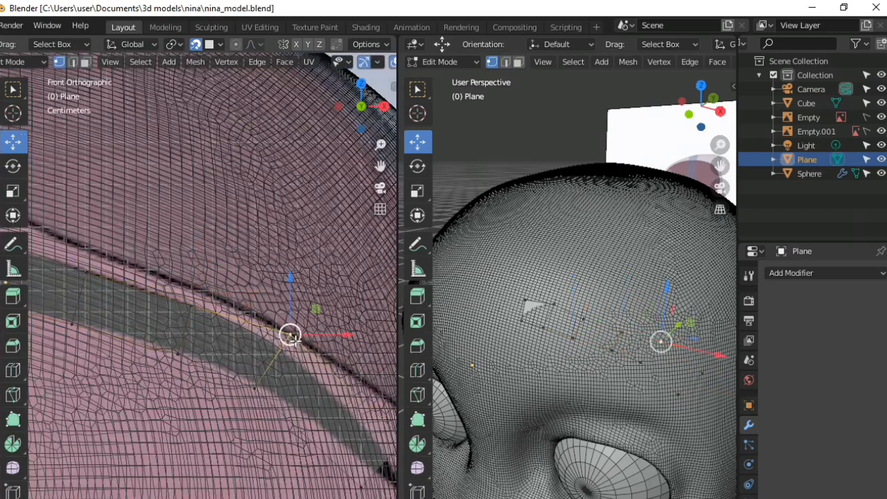
pyautogui.click(276, 375)
pyautogui.click(256, 392)
pyautogui.press('g')
pyautogui.click(258, 394)
# Move the end of the eyebrow strip back inside the tapering part of the reference eyebrow
pyautogui.keyDown('shift'); pyautogui.moveTo(351, 447); pyautogui.dragTo(239, 378, button='middle'); pyautogui.keyUp('shift')
pyautogui.click(255, 420)
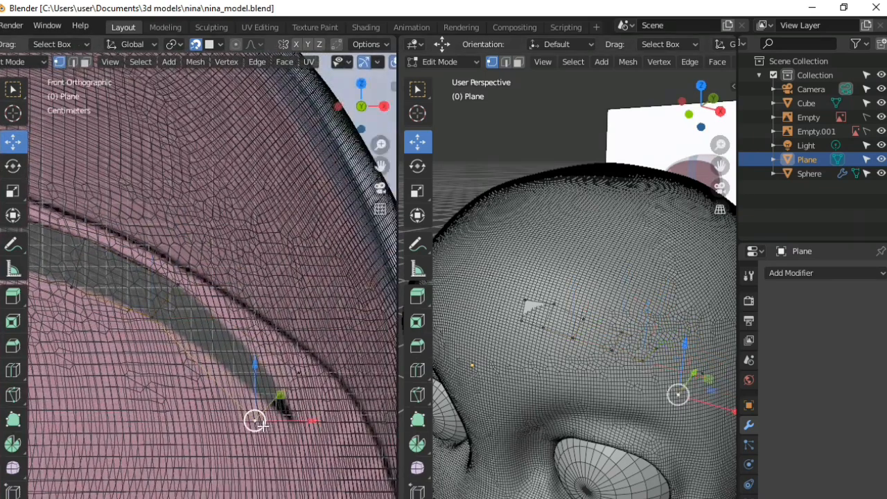
pyautogui.press('g')
pyautogui.click(263, 370)
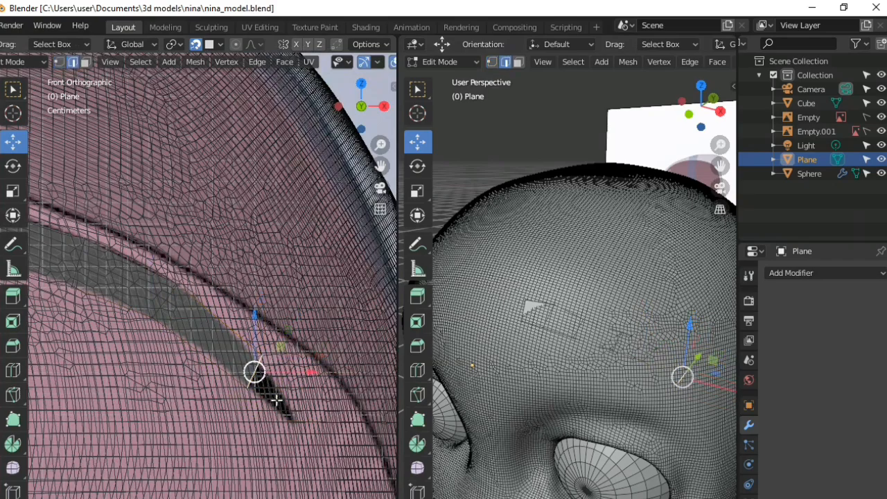
# Extend the strip's end edge to the eyebrow's outer tip and adjust the nearby vertices to follow the taper
pyautogui.press('g')
pyautogui.click(301, 418)
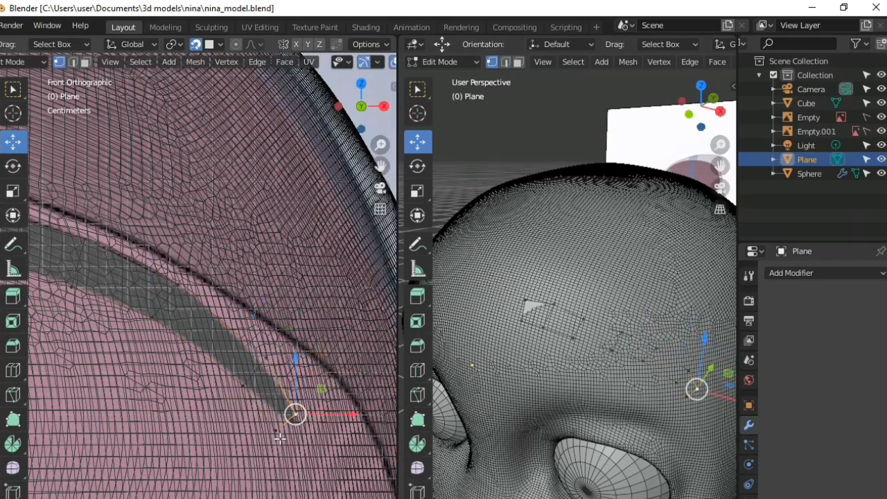
pyautogui.press('g')
pyautogui.click(296, 421)
pyautogui.click(266, 359)
pyautogui.press('g')
pyautogui.click(265, 367)
pyautogui.scroll(-3, 208, 347)
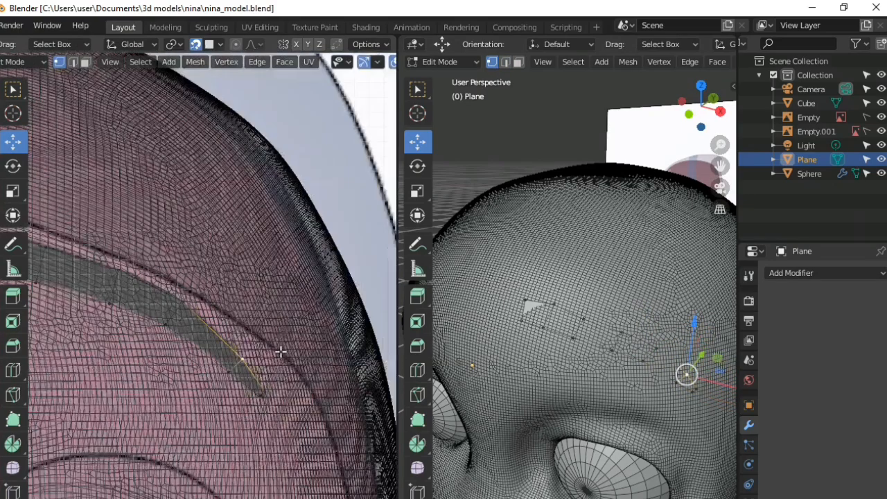
pyautogui.scroll(2, 213, 346)
pyautogui.scroll(-3, 213, 347)
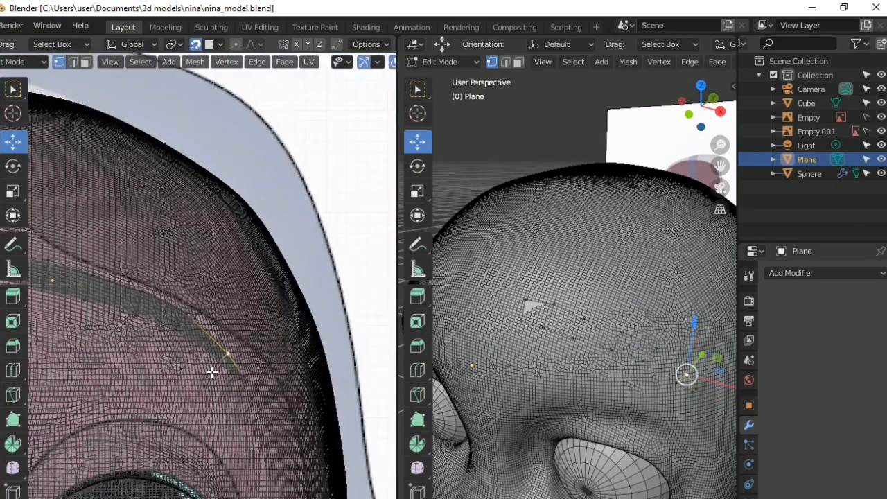
# Turn off snapping and switch the eyebrow strip to face selection
pyautogui.scroll(3, 235, 321)
pyautogui.click(226, 323)
pyautogui.scroll(-5, 238, 350)
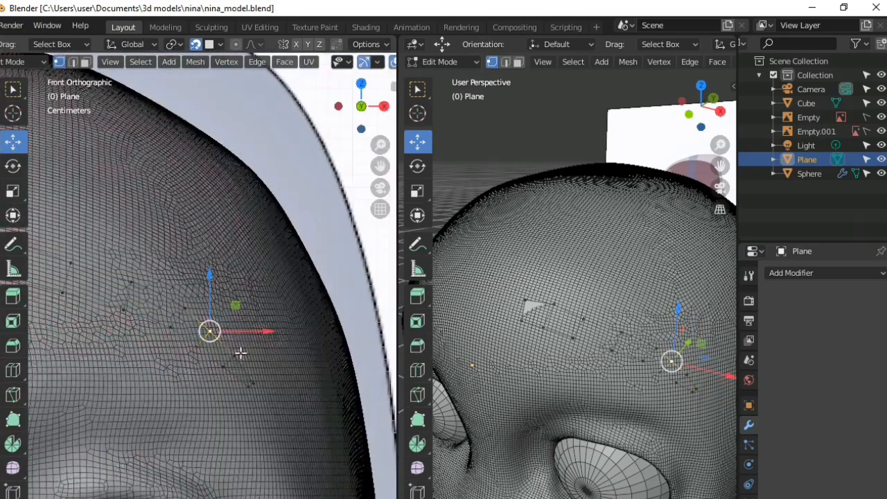
pyautogui.scroll(-2, 529, 338)
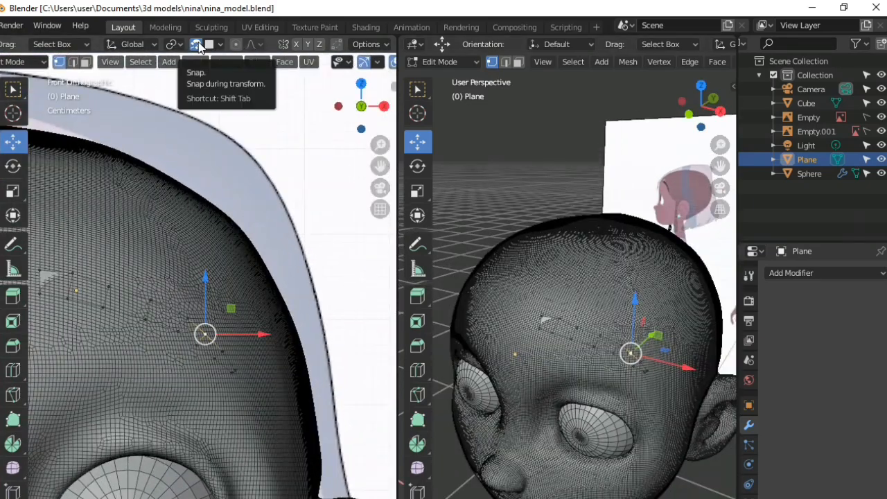
pyautogui.scroll(-2, 516, 346)
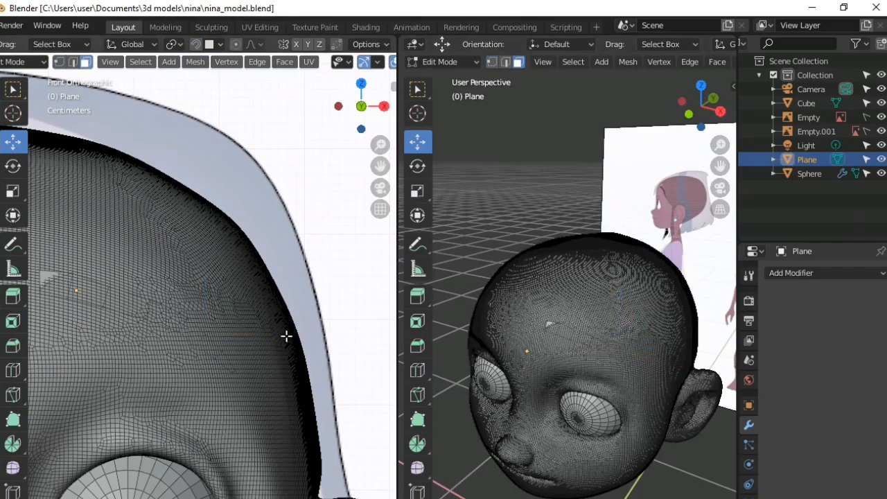
# Extrude all faces of the eyebrow strip outward from the forehead by about 0.019 m
pyautogui.moveTo(593, 363); pyautogui.dragTo(580, 334, button='middle')
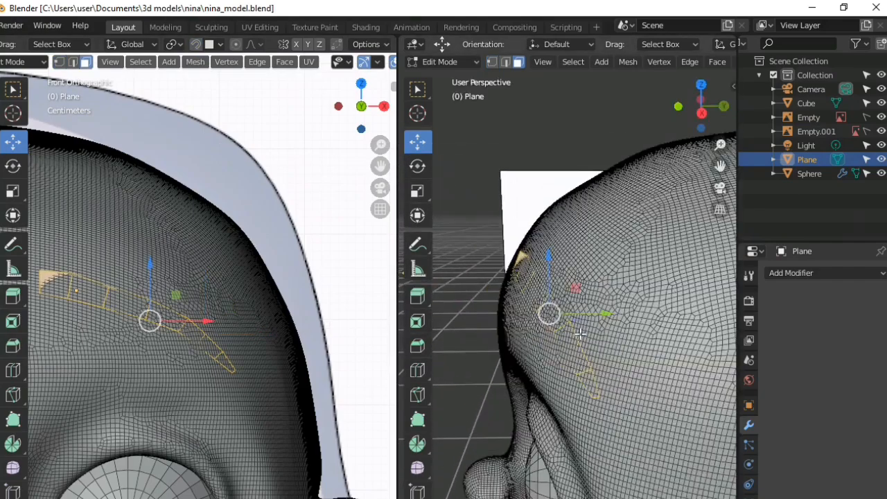
pyautogui.press('KP_3')
pyautogui.moveTo(570, 281); pyautogui.dragTo(570, 355, button='middle')
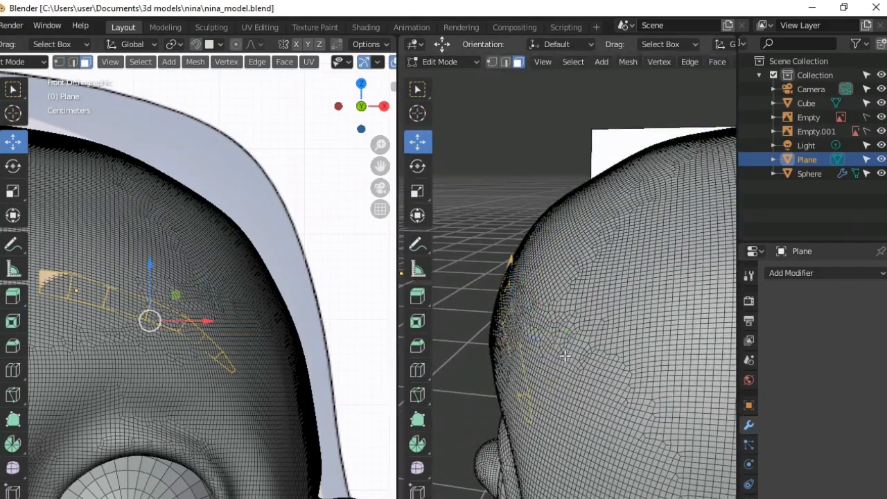
pyautogui.press('e')
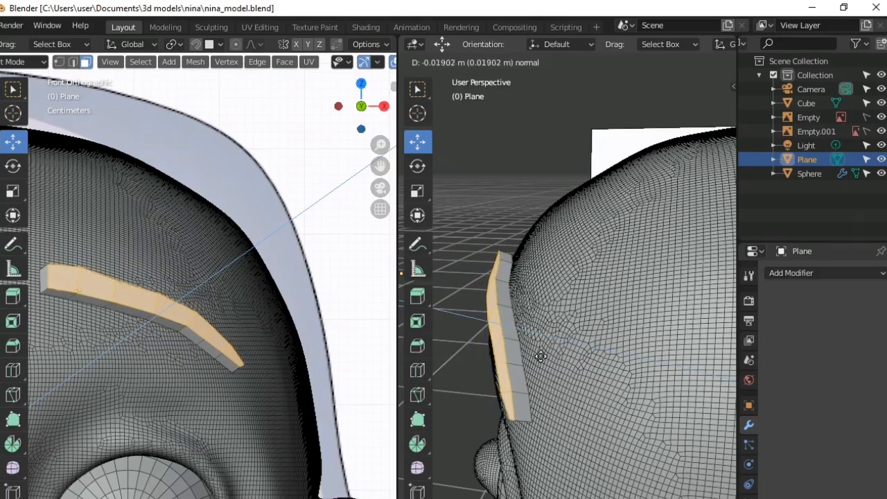
pyautogui.click(540, 356)
pyautogui.scroll(-3, 159, 416)
pyautogui.scroll(4, 159, 416)
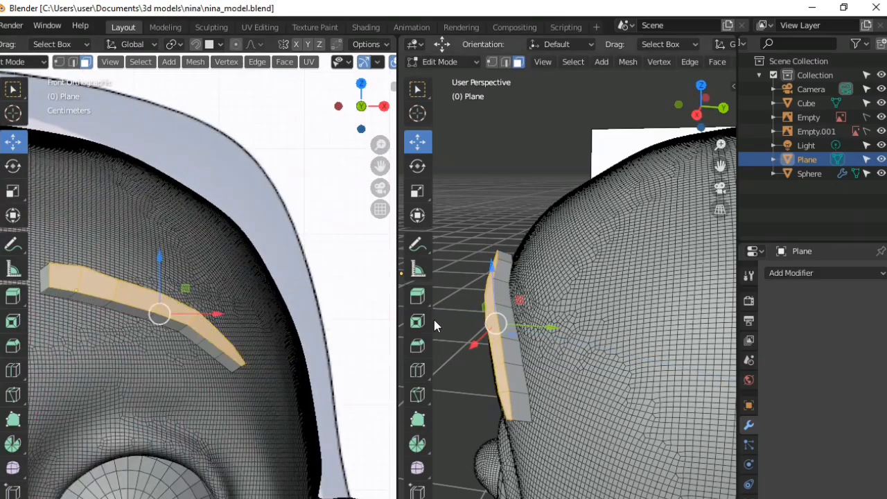
# Give the eyebrow a level 2 Subdivision Surface modifier
pyautogui.moveTo(435, 325); pyautogui.dragTo(615, 340, button='middle')
pyautogui.press('Tab')
pyautogui.hotkey('ctrl', '2')
pyautogui.scroll(3, 615, 338)
pyautogui.press('Tab')
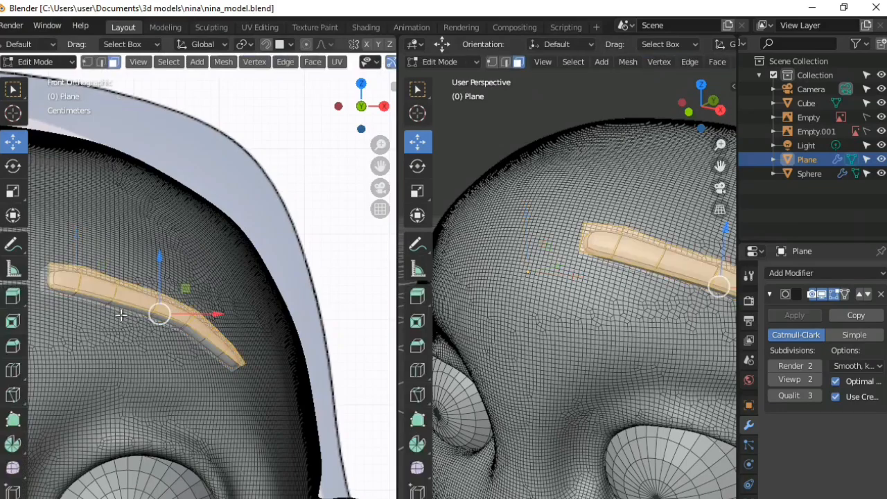
# Check the thickened eyebrow's vertices against the reference eyebrow in X-ray front view
pyautogui.keyDown('shift'); pyautogui.moveTo(140, 319); pyautogui.dragTo(182, 392, button='middle'); pyautogui.keyUp('shift')
pyautogui.hotkey('alt', 'z')
pyautogui.press('1')
pyautogui.scroll(4, 105, 326)
pyautogui.keyDown('shift'); pyautogui.moveTo(123, 361); pyautogui.dragTo(192, 343, button='middle'); pyautogui.keyUp('shift')
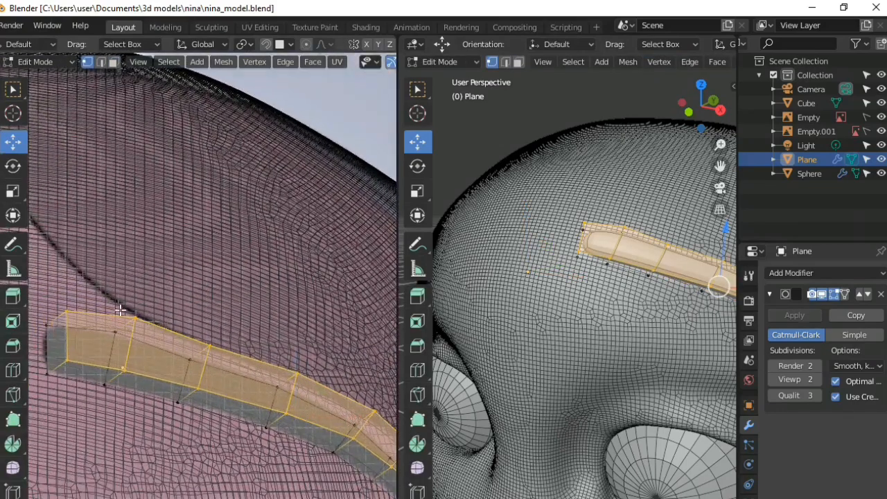
pyautogui.click(135, 317)
pyautogui.scroll(-5, 174, 361)
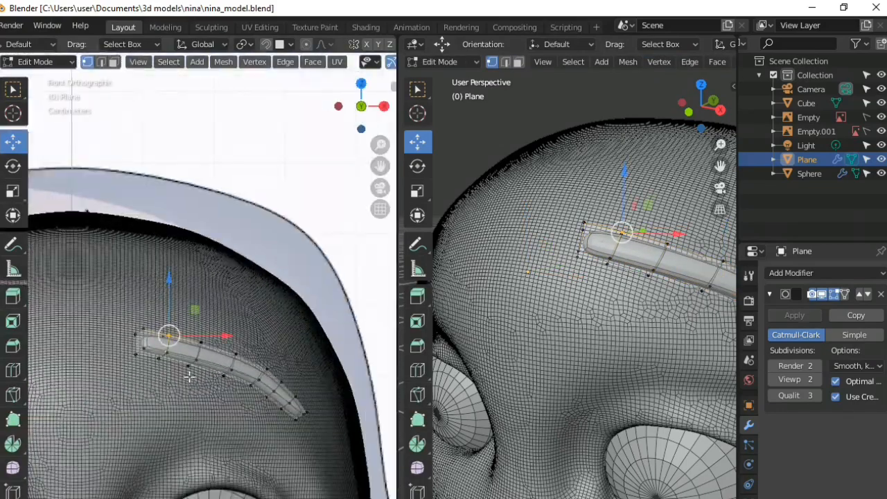
pyautogui.scroll(1, 189, 377)
# Move the whole eyebrow mesh slightly back toward the forehead surface
pyautogui.press('Tab')
pyautogui.click(329, 158)
pyautogui.scroll(-6, 298, 250)
pyautogui.moveTo(254, 339); pyautogui.dragTo(178, 409, button='middle')
pyautogui.scroll(5, 215, 400)
pyautogui.click(201, 367)
pyautogui.press('Tab')
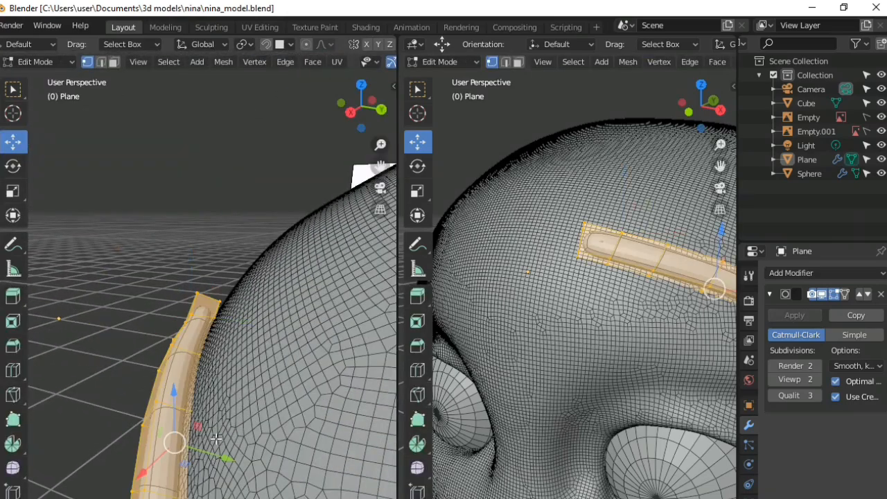
pyautogui.moveTo(220, 459); pyautogui.dragTo(232, 467)
pyautogui.press('KP_1')
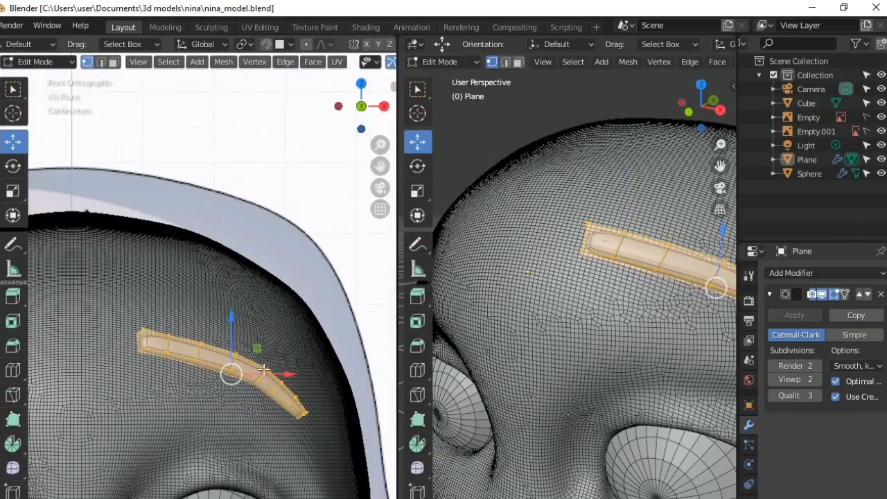
# Add a Mirror modifier to the eyebrow on the X axis, using the head as the mirror object
pyautogui.press('Tab')
pyautogui.click(254, 373)
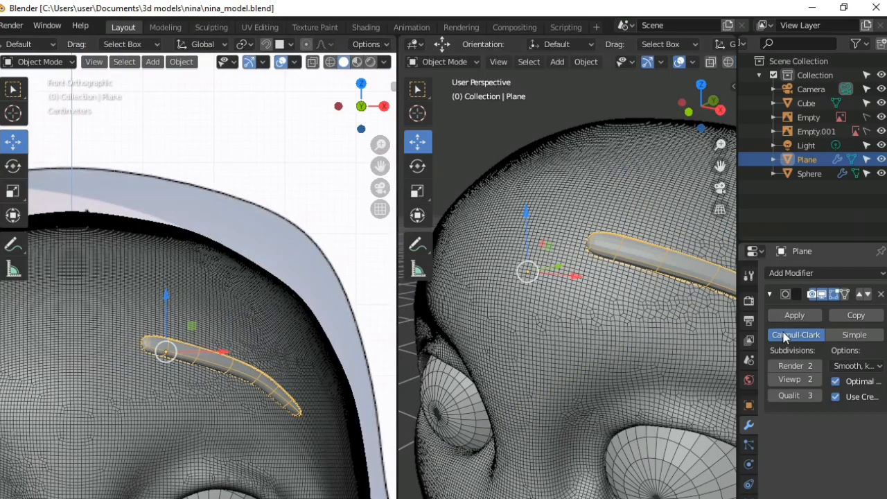
pyautogui.click(835, 275)
pyautogui.click(602, 413)
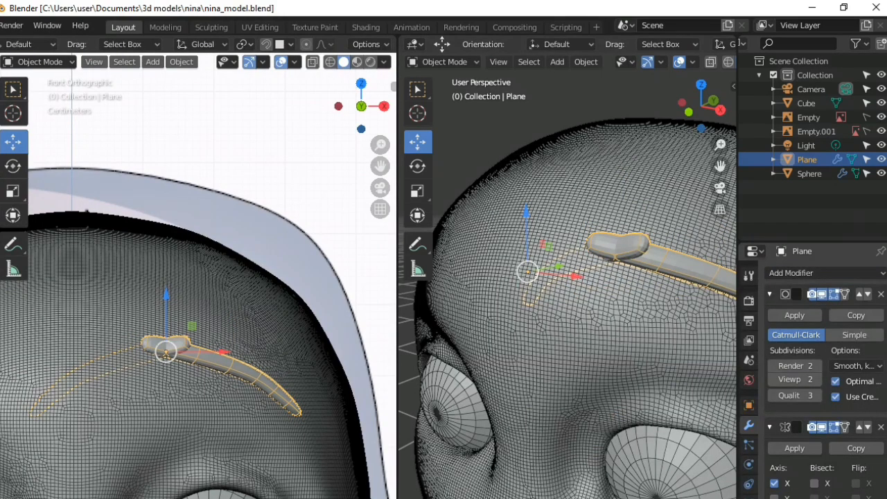
pyautogui.click(203, 309)
pyautogui.scroll(-5, 195, 284)
pyautogui.scroll(-2, 796, 343)
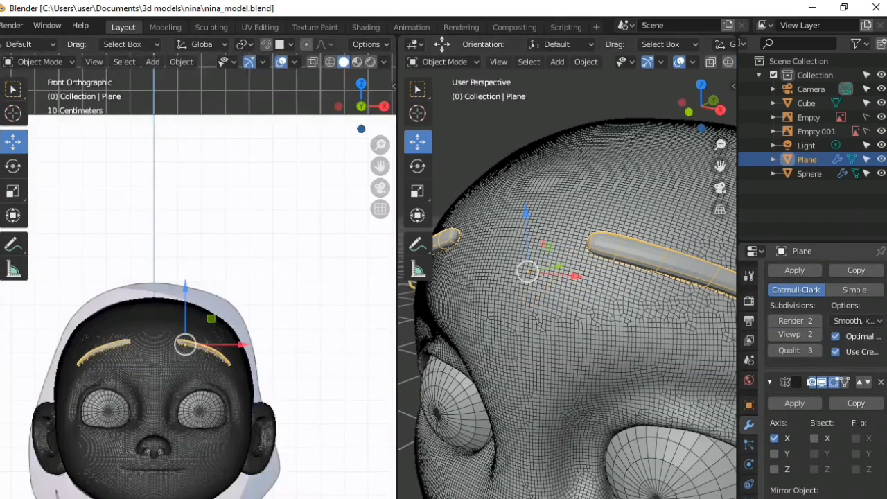
# Apply the eyebrow's Mirror modifier and deselect the eyebrows
pyautogui.click(797, 407)
pyautogui.click(258, 301)
pyautogui.scroll(-7, 291, 309)
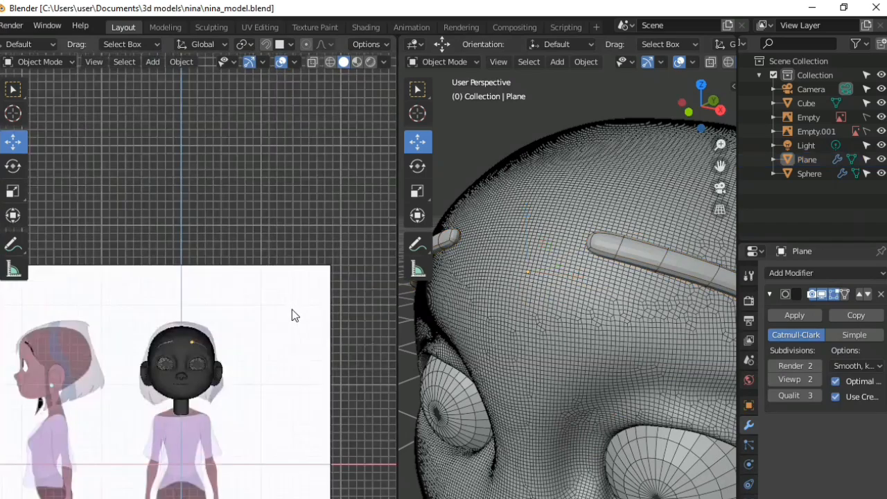
pyautogui.scroll(9, 157, 387)
pyautogui.keyDown('shift'); pyautogui.moveTo(151, 438); pyautogui.dragTo(212, 295, button='middle'); pyautogui.keyUp('shift')
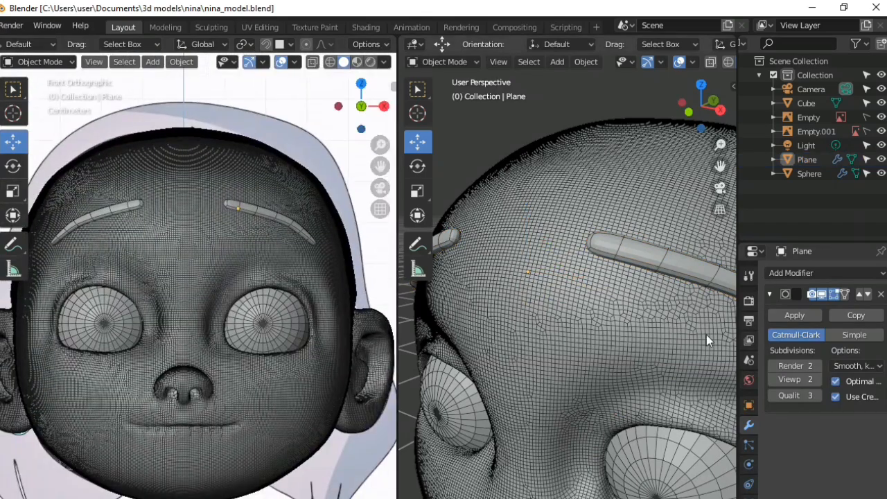
# Examine the placement of both eyebrows on the head from several angles
pyautogui.scroll(-7, 707, 337)
pyautogui.scroll(-3, 158, 274)
pyautogui.scroll(3, 161, 349)
pyautogui.scroll(2, 256, 228)
pyautogui.scroll(-2, 256, 228)
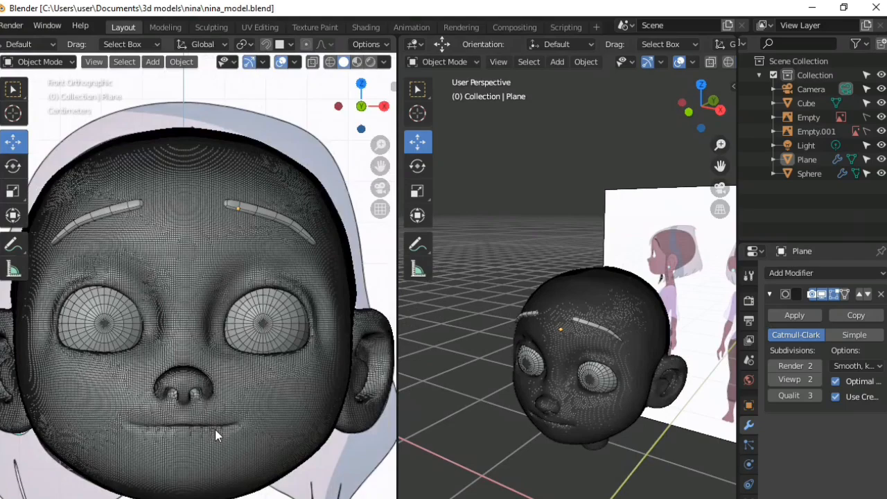
pyautogui.moveTo(215, 428); pyautogui.dragTo(197, 365, button='middle')
pyautogui.scroll(-5, 258, 156)
pyautogui.scroll(2, 273, 341)
pyautogui.moveTo(252, 359); pyautogui.dragTo(267, 405, button='middle')
pyautogui.scroll(3, 183, 340)
pyautogui.scroll(-3, 183, 340)
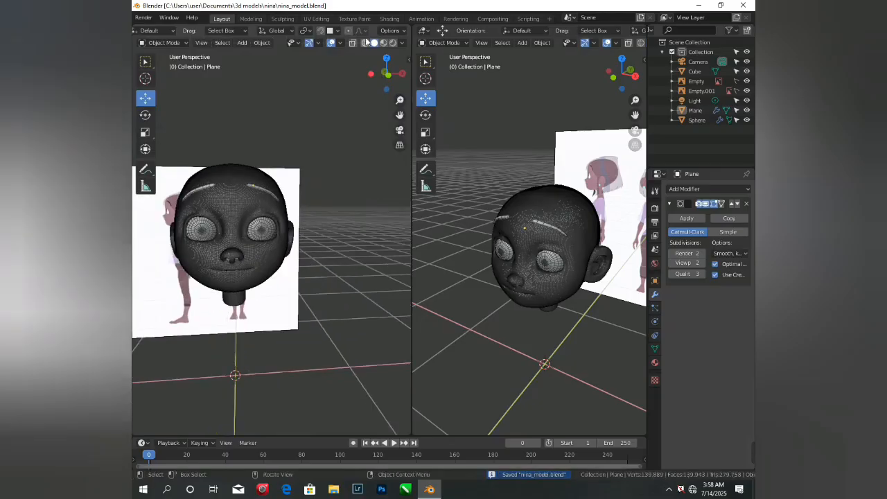
# Set the viewport's solid shading to a single orange colour and review the head without overlays
pyautogui.click(402, 43)
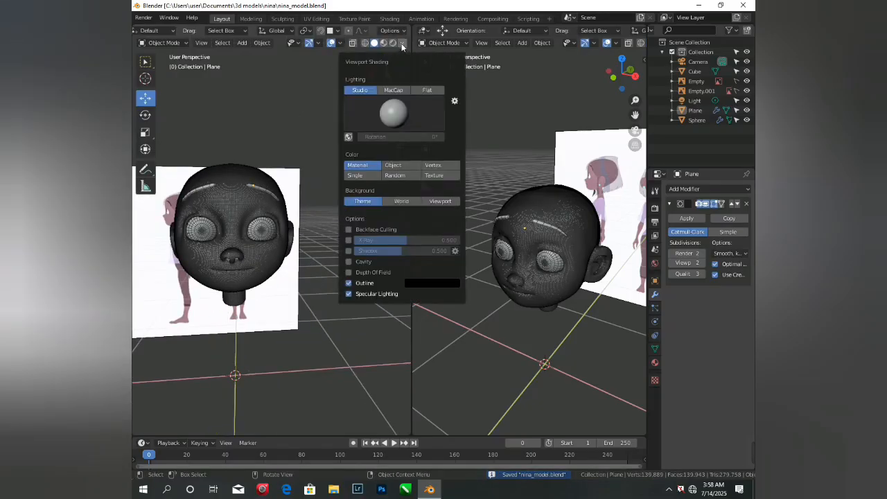
pyautogui.click(361, 178)
pyautogui.click(385, 187)
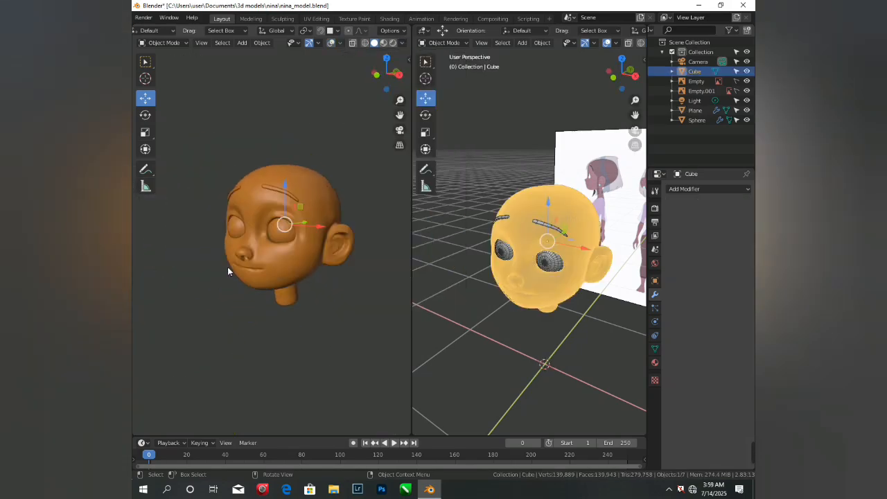
pyautogui.moveTo(227, 267); pyautogui.dragTo(322, 305, button='middle')
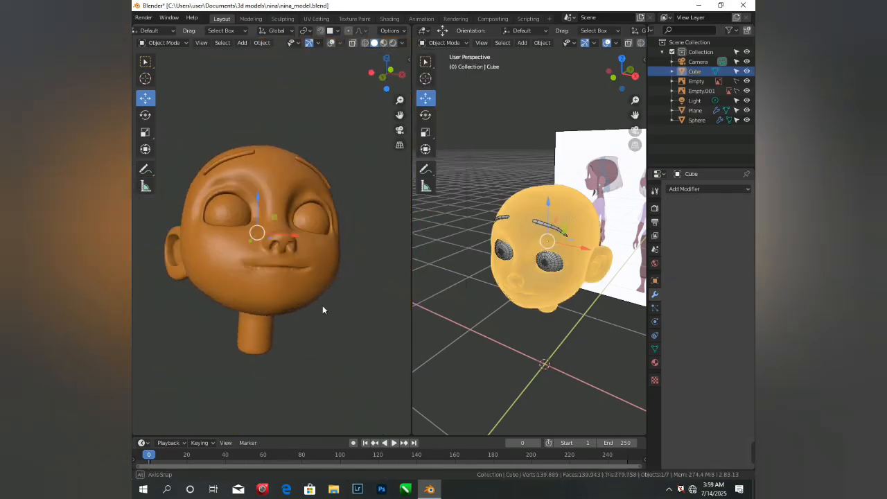
pyautogui.click(332, 43)
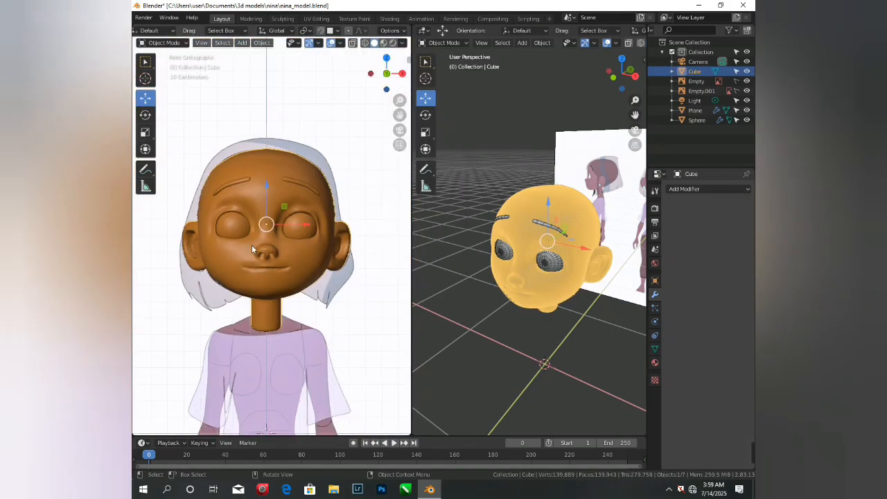
# Switch to the Sculpting workspace and set its viewport shading to MatCap with a single orange colour
pyautogui.click(282, 18)
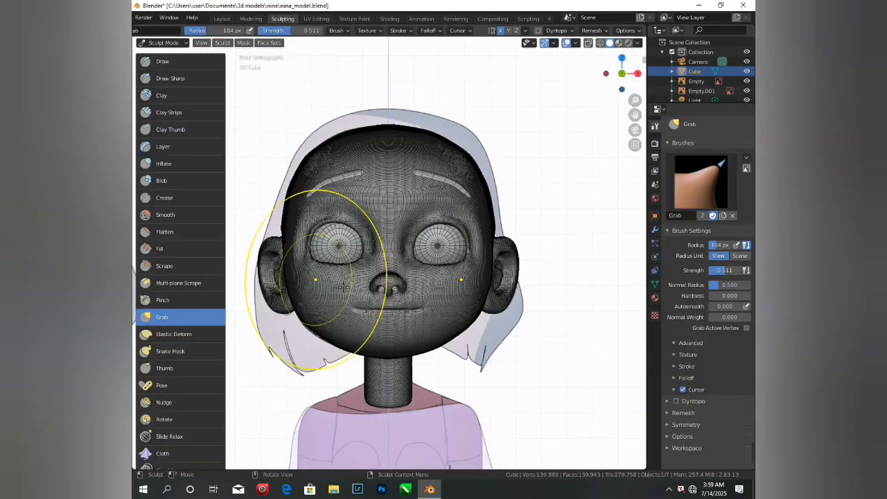
pyautogui.click(637, 43)
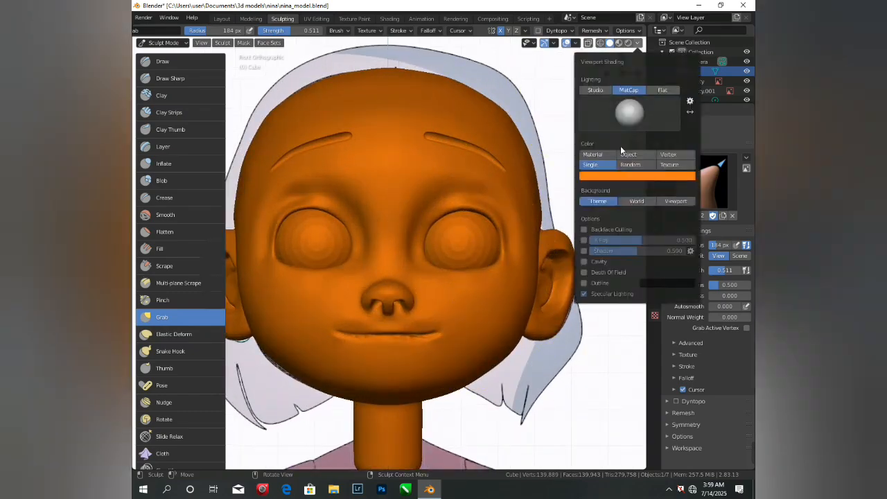
pyautogui.click(623, 175)
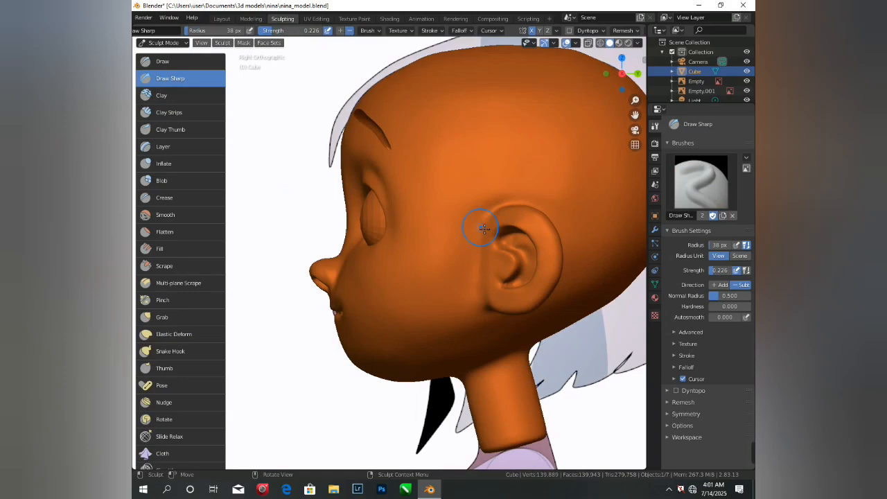
# Smooth the skin just in front of the ear with the Smooth brush
pyautogui.keyDown('shift'); pyautogui.moveTo(484, 228); pyautogui.dragTo(469, 298); pyautogui.keyUp('shift')
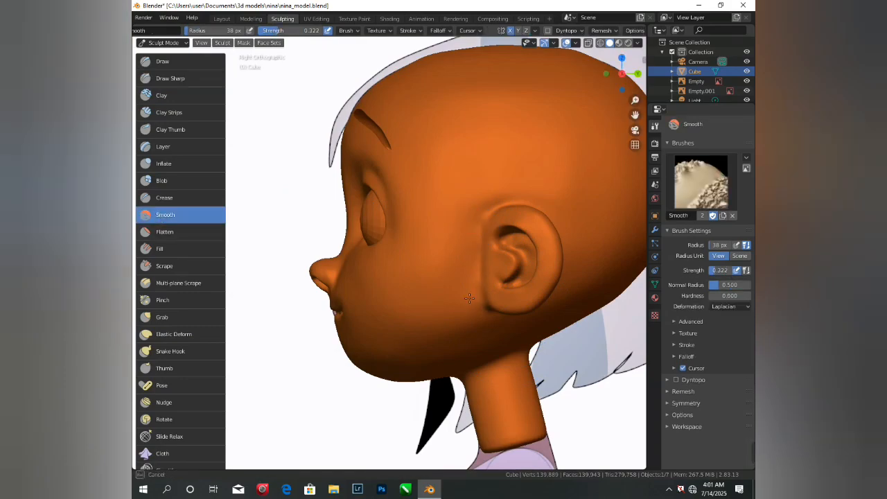
pyautogui.moveTo(483, 320)
pyautogui.mouseDown(button='middle')
pyautogui.moveTo(443, 228)
pyautogui.moveTo(451, 208)
pyautogui.mouseUp(button='middle')
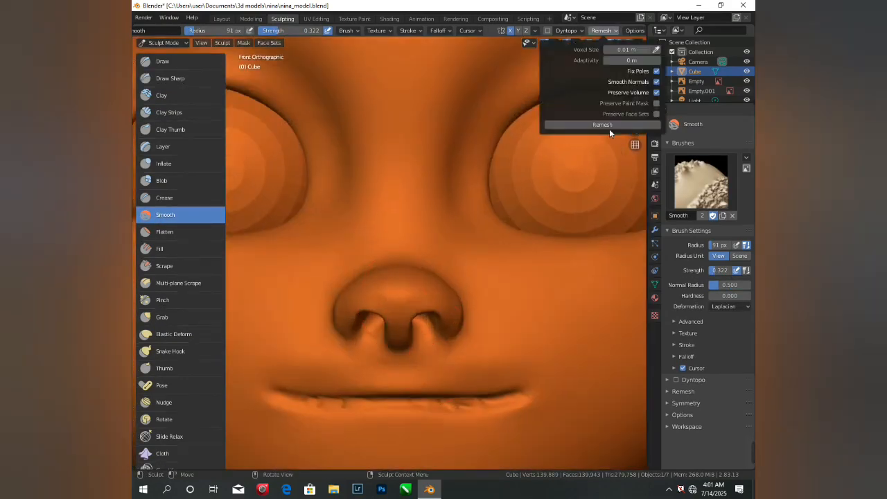
# Remesh the head at a 0.01 m voxel size and smooth inside the nostril with strength 0.085
pyautogui.moveTo(386, 223)
pyautogui.keyDown('ctrl'); pyautogui.mouseDown(button='middle')
pyautogui.moveTo(387, 236)
pyautogui.moveTo(384, 218)
pyautogui.mouseUp(button='middle'); pyautogui.keyUp('ctrl')
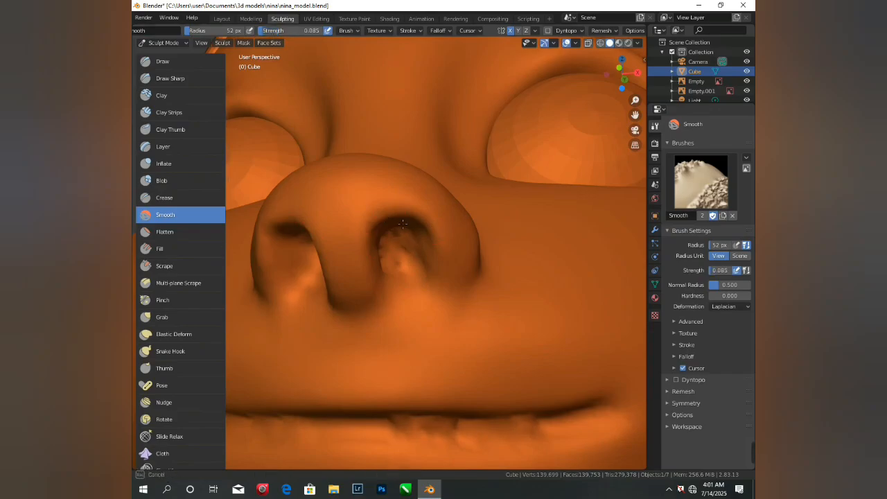
pyautogui.moveTo(403, 224); pyautogui.dragTo(408, 241)
pyautogui.scroll(-8, 407, 277)
pyautogui.moveTo(407, 277); pyautogui.dragTo(409, 308, button='middle')
# Turn off X symmetry and fit the mouth to the reference mouth line with the Grab brush in X-ray
pyautogui.press('KP_1')
pyautogui.scroll(3, 412, 365)
pyautogui.click(587, 43)
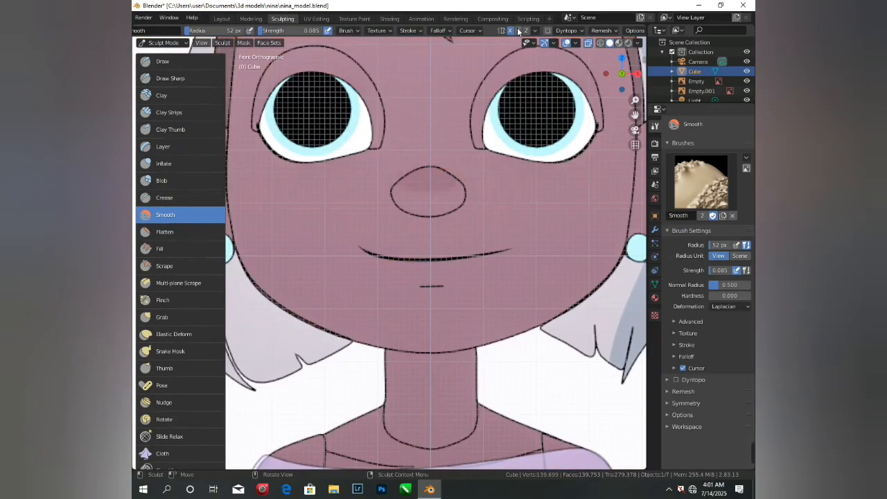
pyautogui.click(575, 43)
pyautogui.click(520, 207)
pyautogui.scroll(4, 444, 249)
pyautogui.click(162, 318)
pyautogui.scroll(-2, 443, 264)
pyautogui.press('f')
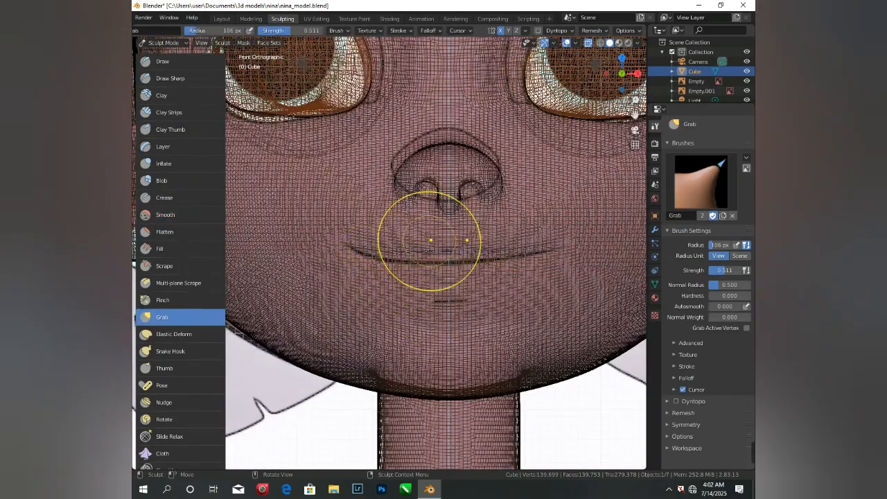
pyautogui.hotkey('alt', 'z')
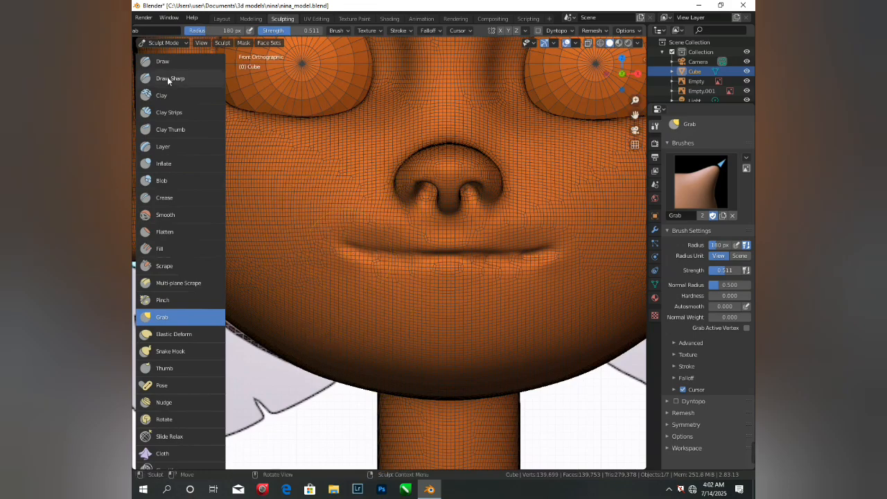
# Deepen the mouth line from corner to corner with the Draw Sharp and Crease brushes
pyautogui.click(169, 79)
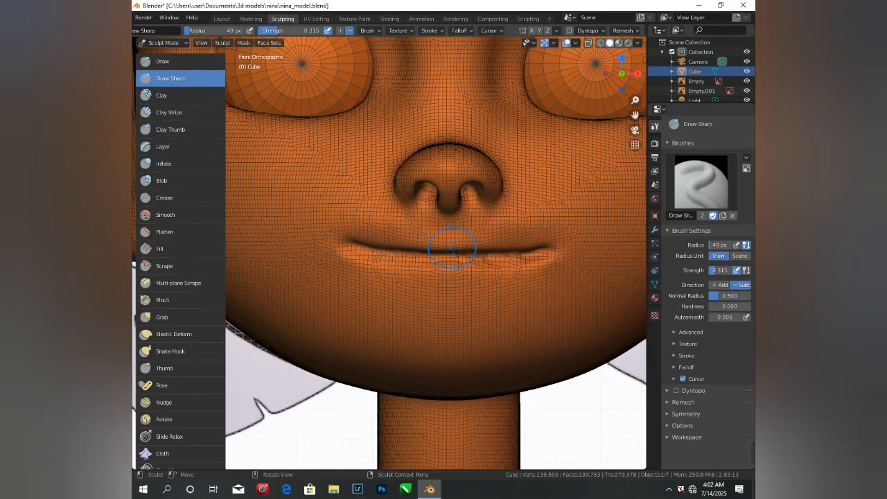
pyautogui.press('s')
pyautogui.hotkey('shift', 'c')
pyautogui.scroll(1, 566, 244)
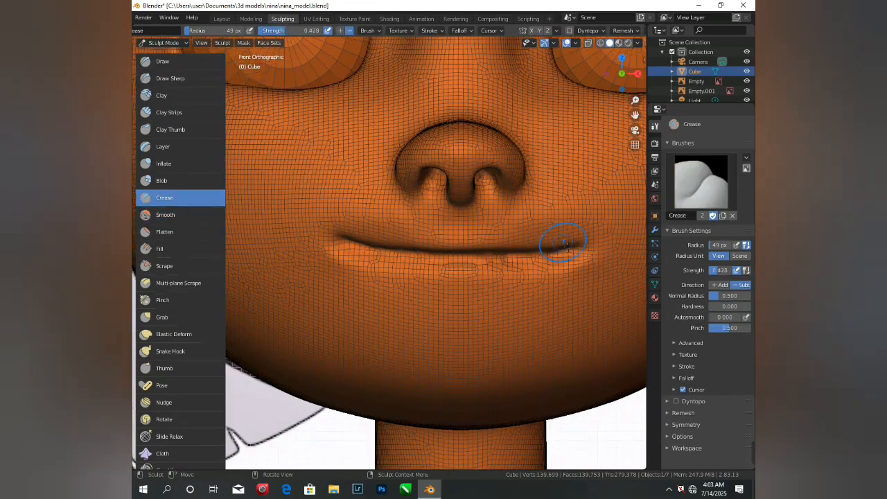
pyautogui.moveTo(367, 264); pyautogui.dragTo(436, 274)
# Smooth the uneven skin along the lower edge of the mouth line, checking it from below
pyautogui.scroll(-4, 436, 270)
pyautogui.moveTo(437, 270)
pyautogui.mouseDown(button='middle')
pyautogui.moveTo(415, 239)
pyautogui.moveTo(336, 239)
pyautogui.moveTo(485, 275)
pyautogui.moveTo(402, 313)
pyautogui.moveTo(442, 235)
pyautogui.mouseUp(button='middle')
pyautogui.press('KP_1')
pyautogui.scroll(2, 439, 263)
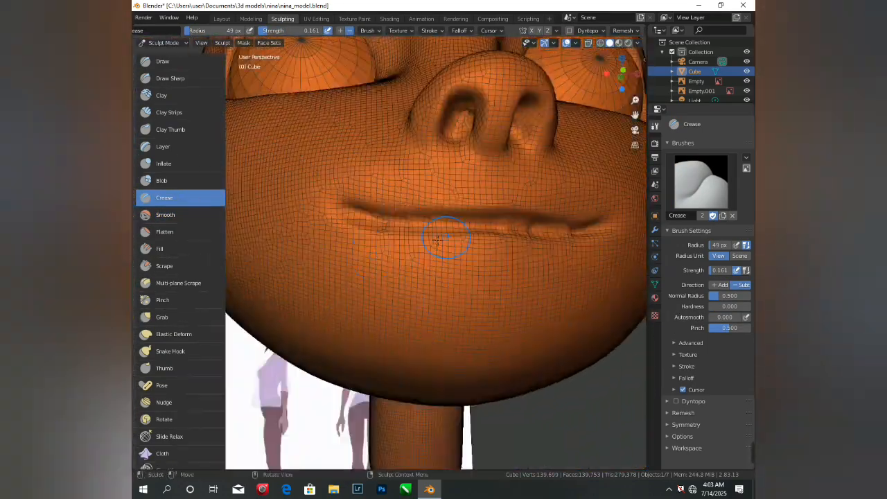
pyautogui.press('KP_1')
pyautogui.scroll(1, 441, 277)
pyautogui.keyDown('shift'); pyautogui.moveTo(481, 274); pyautogui.dragTo(532, 259); pyautogui.keyUp('shift')
pyautogui.scroll(1, 543, 266)
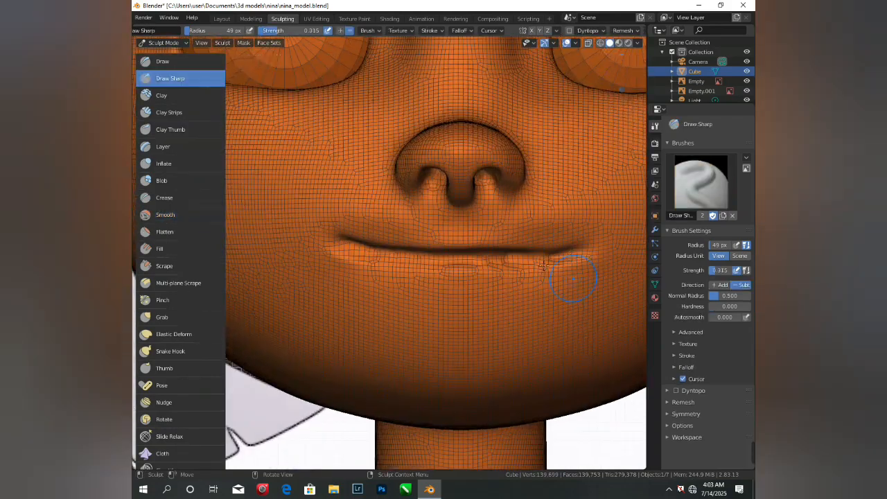
# Turn on X symmetry, refine the mouth line with the Grab brush and smooth its lower edge with a 42 px Smooth brush
pyautogui.scroll(-3, 580, 253)
pyautogui.press('p')
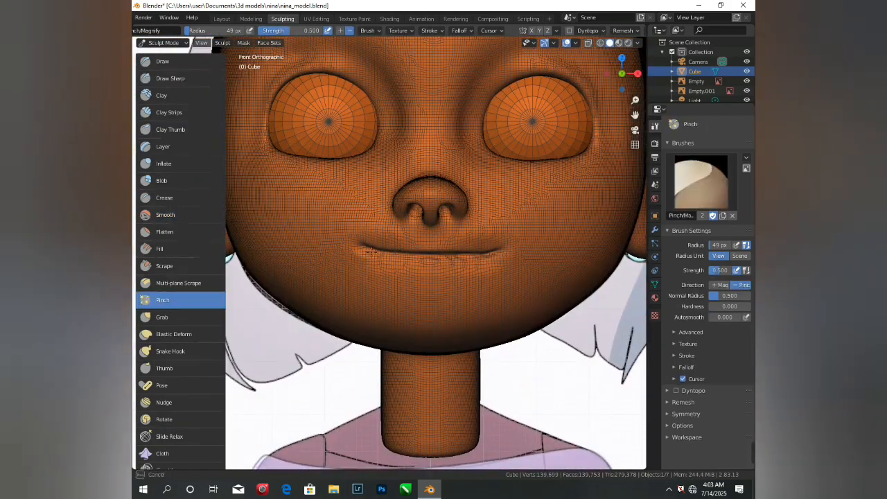
pyautogui.press('g')
pyautogui.click(498, 31)
pyautogui.scroll(2, 412, 256)
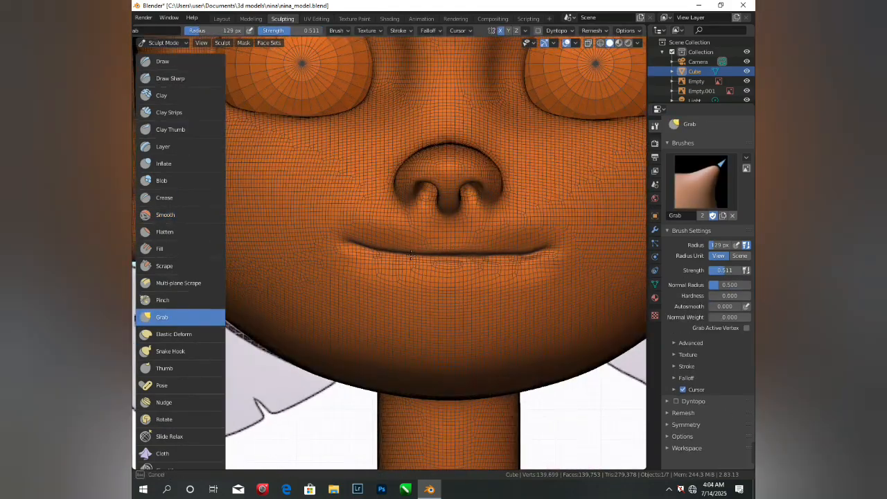
pyautogui.press('s')
pyautogui.press('f')
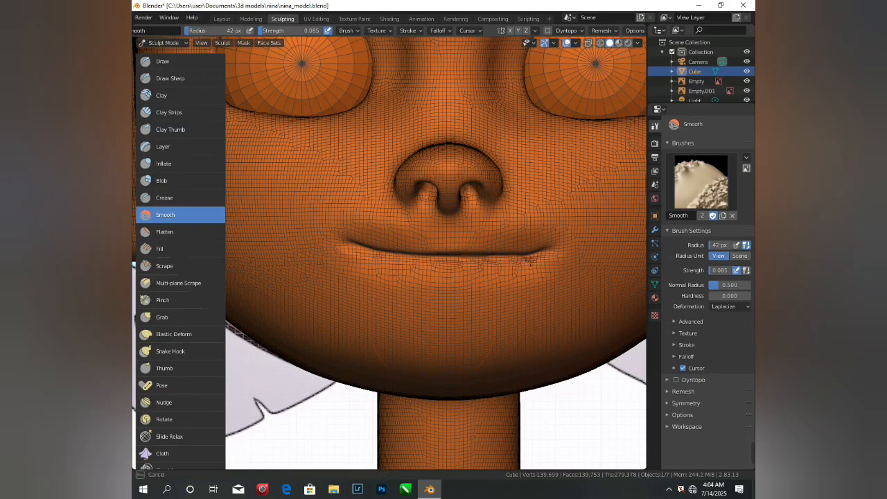
# Hide the viewport overlays and examine the sculpted head from several angles
pyautogui.scroll(-3, 546, 273)
pyautogui.moveTo(547, 273); pyautogui.dragTo(430, 270, button='middle')
pyautogui.click(566, 43)
pyautogui.moveTo(416, 221); pyautogui.dragTo(451, 166, button='middle')
pyautogui.moveTo(346, 149); pyautogui.dragTo(471, 123, button='middle')
pyautogui.scroll(-3, 412, 155)
pyautogui.scroll(2, 472, 123)
# Return to the Layout workspace, deselect everything and save the file
pyautogui.click(222, 19)
pyautogui.click(318, 175)
pyautogui.scroll(-2, 370, 270)
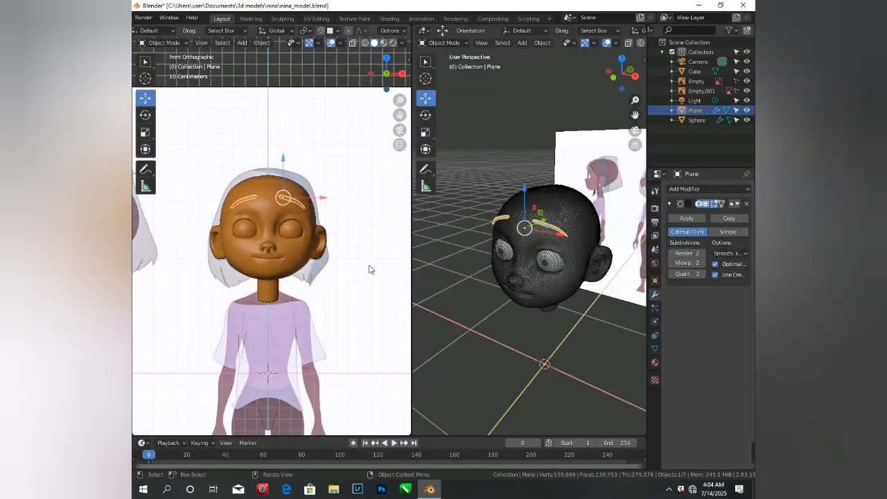
pyautogui.click(370, 270)
pyautogui.hotkey('ctrl', 's')
pyautogui.keyDown('shift'); pyautogui.moveTo(370, 270); pyautogui.dragTo(404, 283); pyautogui.keyUp('shift')
pyautogui.moveTo(753, 455)
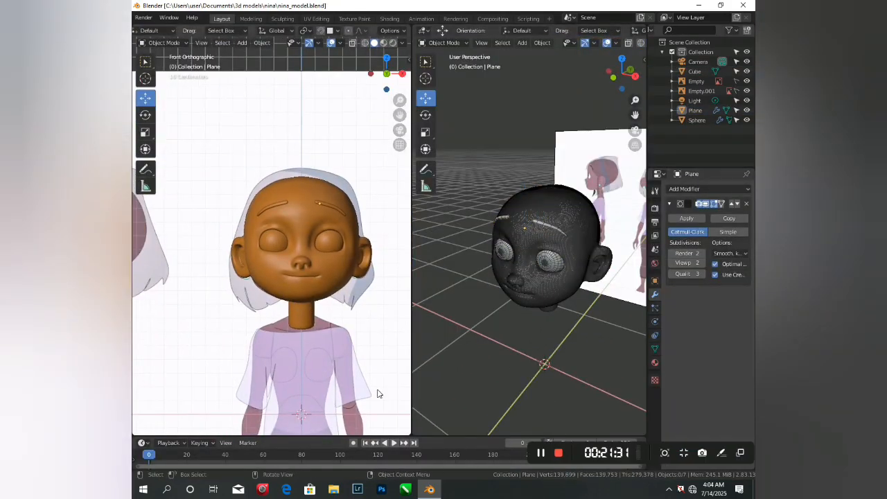